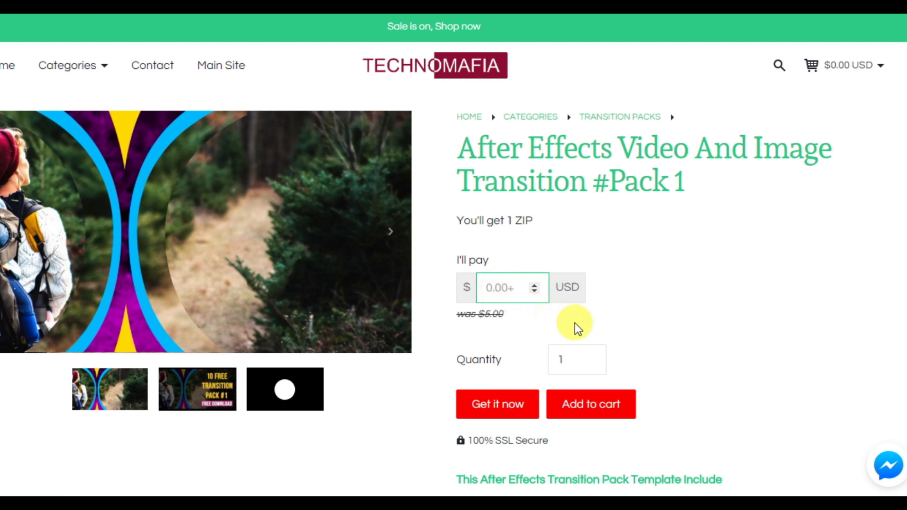
# Start the free Transition Pack 1 order and enter the buyer's first name, last name and e-mail.
pyautogui.click(489, 409)
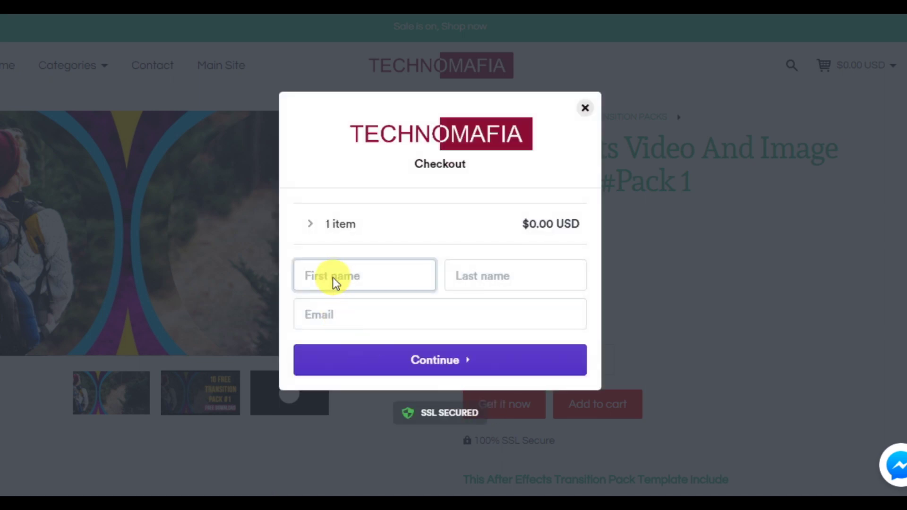
pyautogui.click(308, 276)
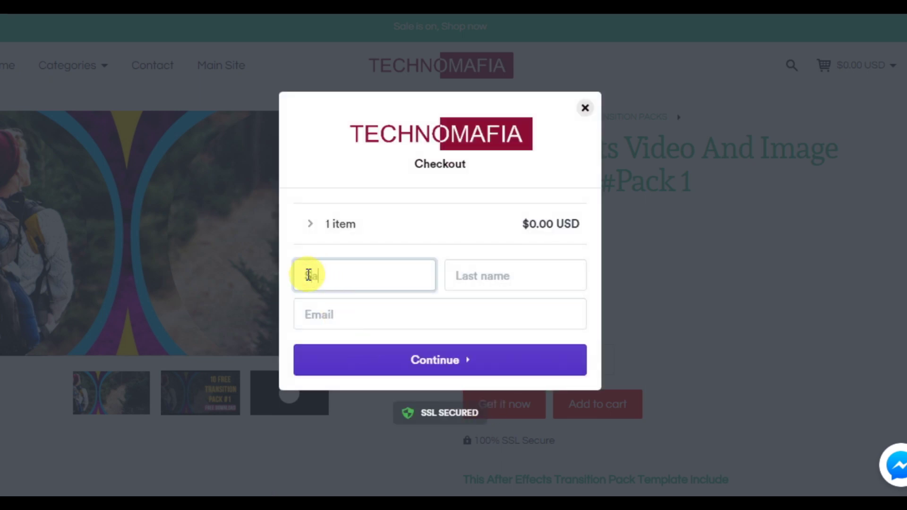
pyautogui.click(461, 275)
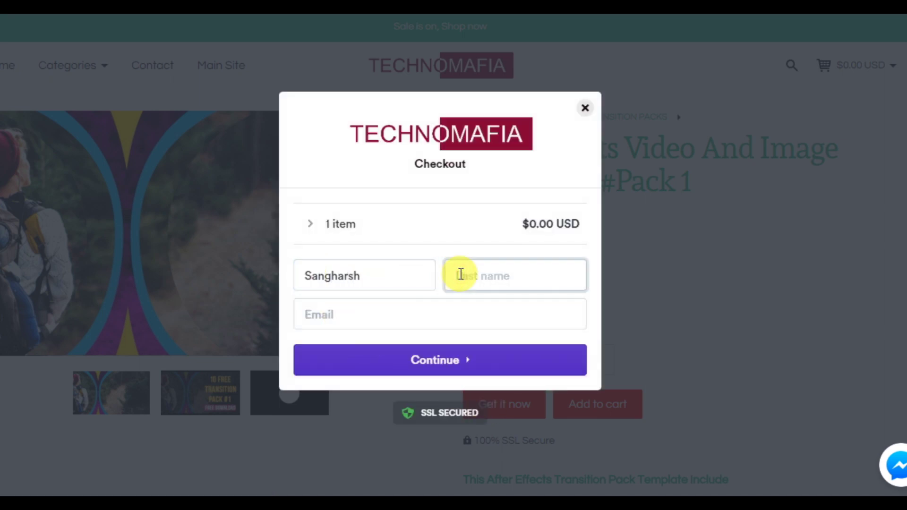
pyautogui.click(438, 312)
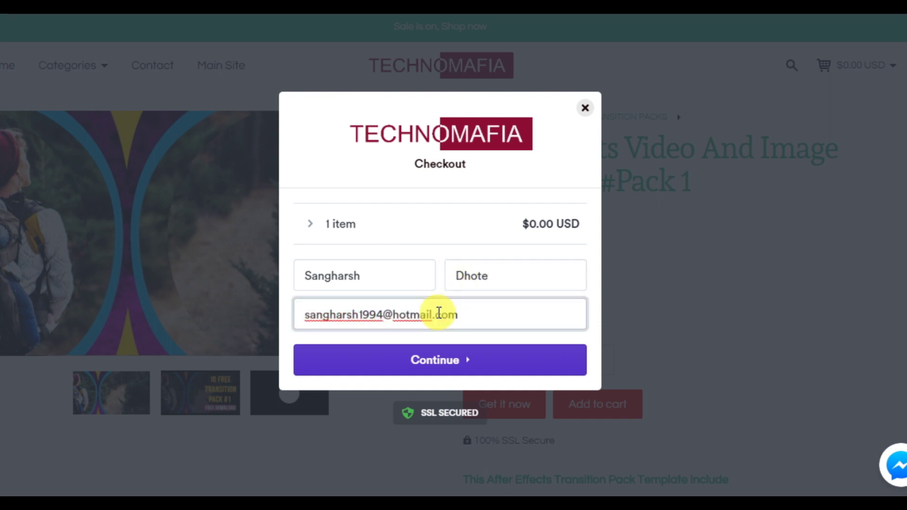
pyautogui.click(445, 362)
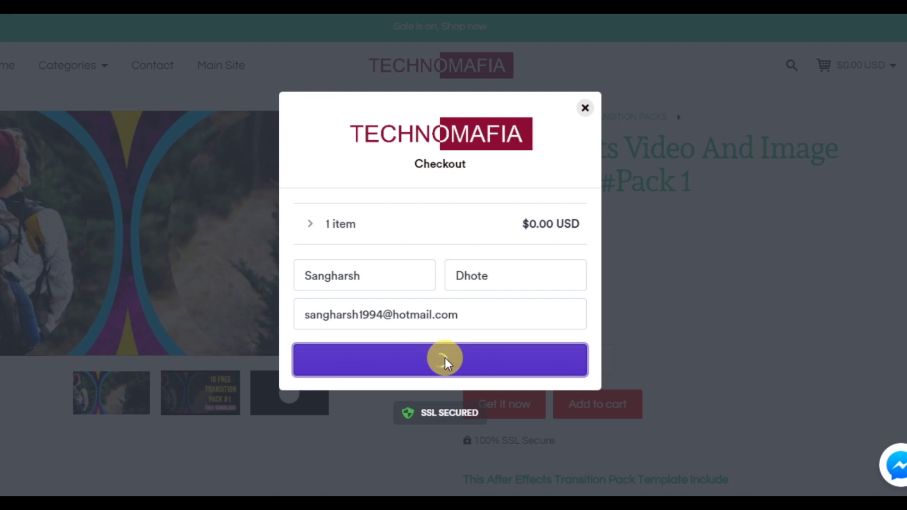
# Complete the free order and reach the Transition_pack_1.zip download.
pyautogui.click(440, 331)
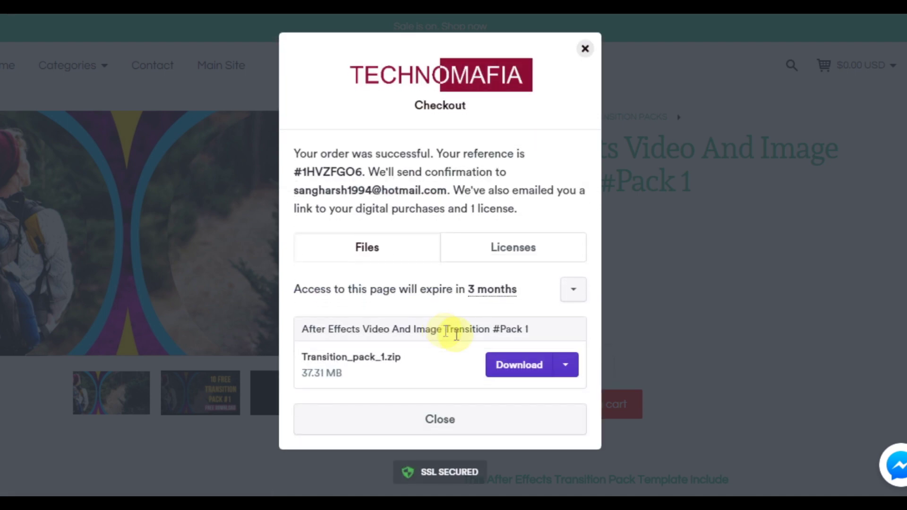
pyautogui.click(573, 290)
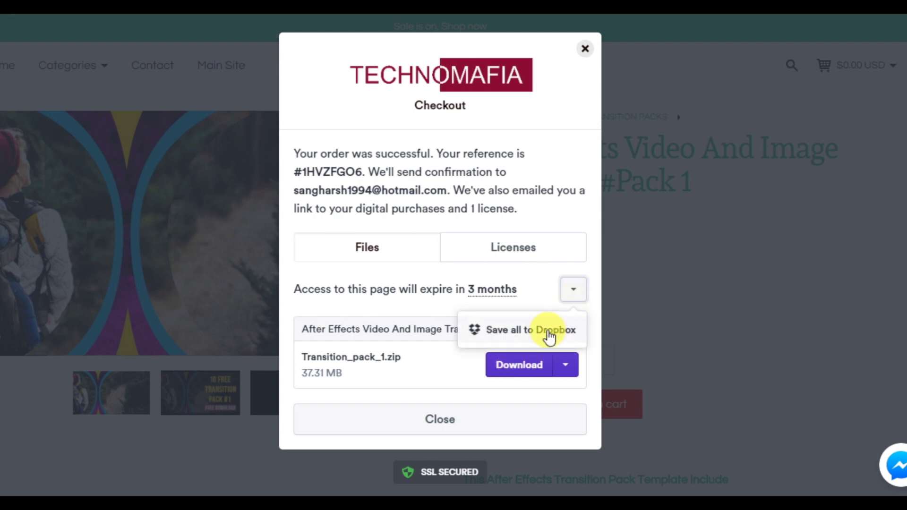
pyautogui.click(572, 291)
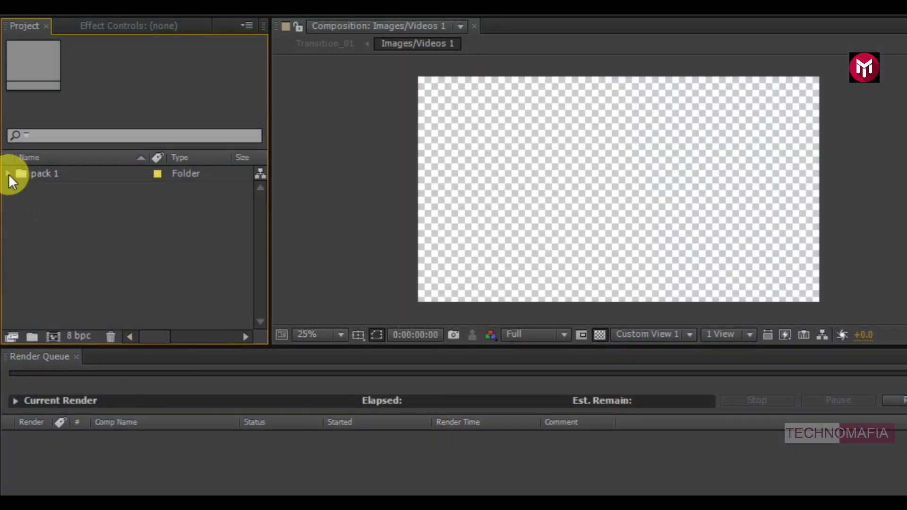
# Expand pack 1 > Transitions and open the Transition_01 composition in the timeline.
pyautogui.click(8, 174)
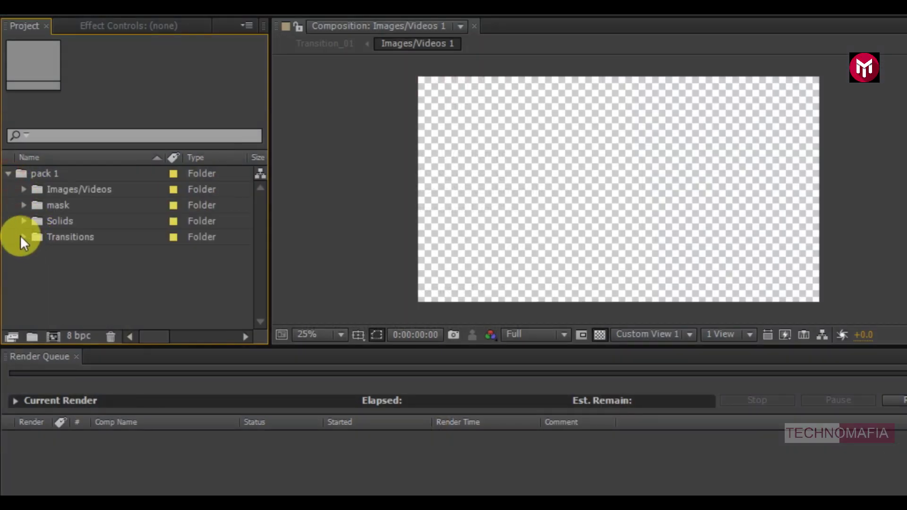
pyautogui.click(22, 237)
pyautogui.scroll(-1, 88, 214)
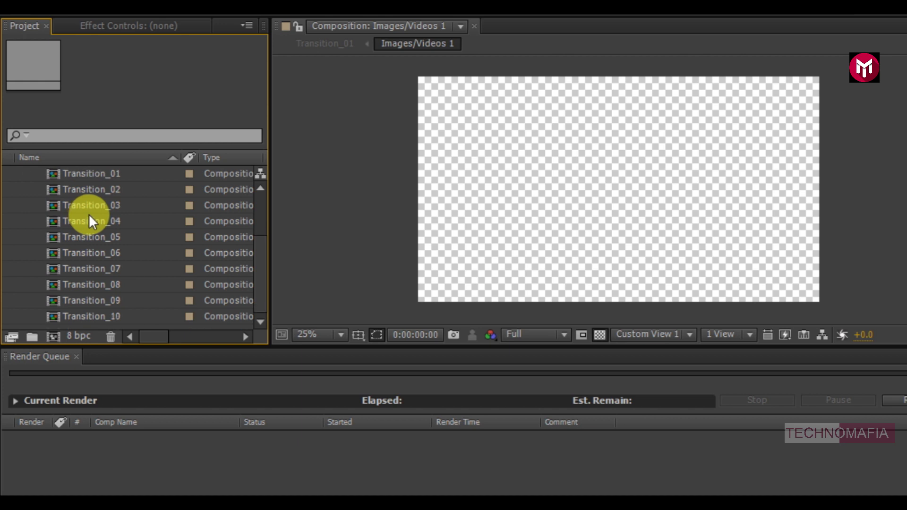
pyautogui.scroll(3, 92, 226)
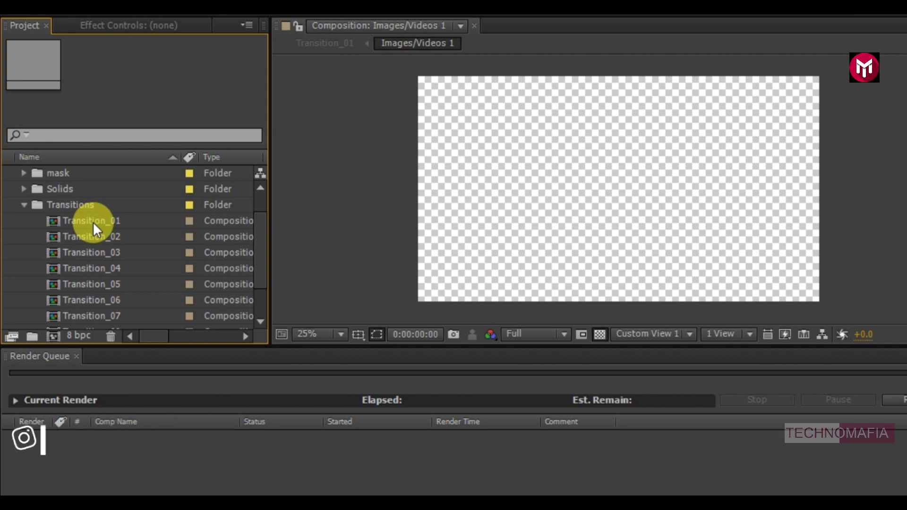
pyautogui.doubleClick(92, 222)
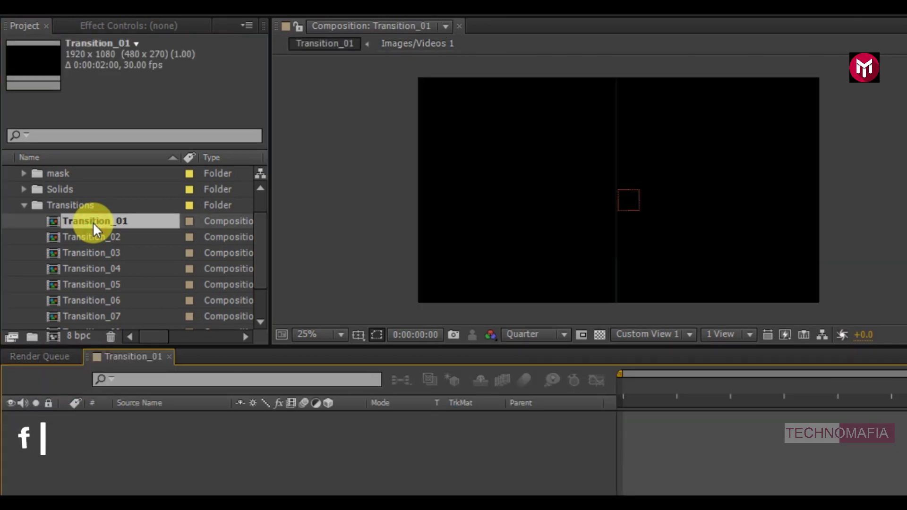
pyautogui.click(23, 205)
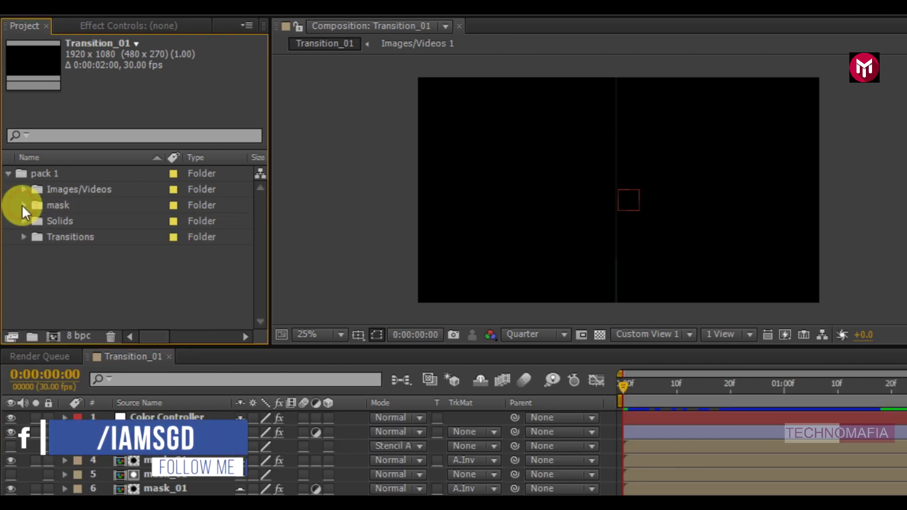
# Import the video files 1.mp4 and 2.mp4 into the project.
pyautogui.rightClick(53, 282)
pyautogui.moveTo(223, 350)
pyautogui.click(285, 350)
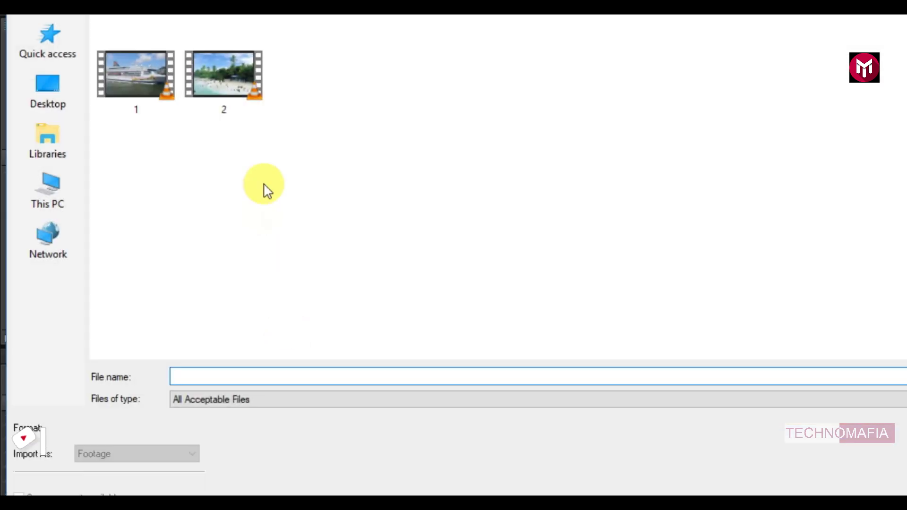
pyautogui.moveTo(285, 135); pyautogui.dragTo(169, 101)
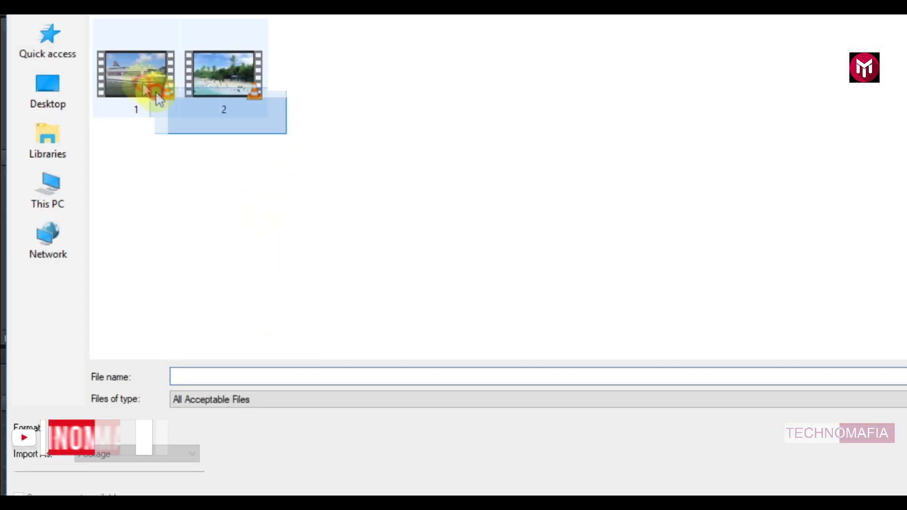
pyautogui.click(872, 350)
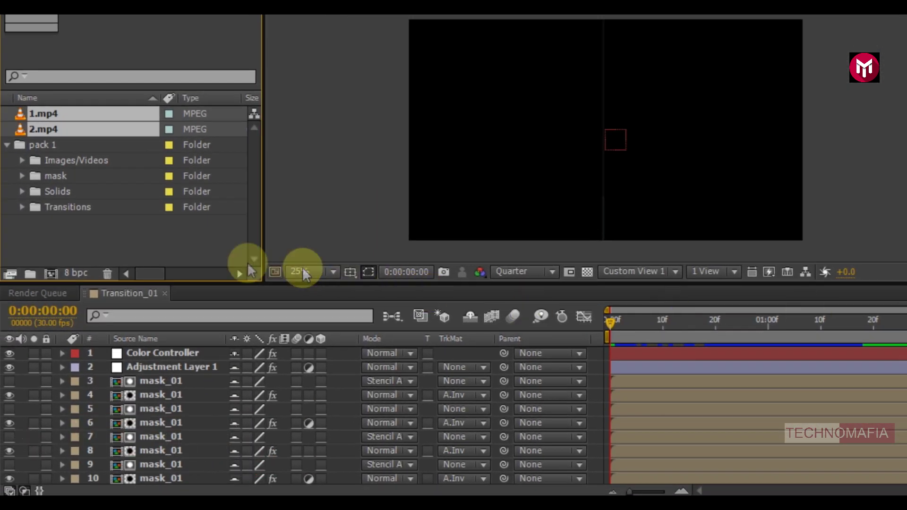
pyautogui.click(191, 248)
# Place the ship clip 1.mp4 inside the Images/Videos 1 placeholder composition.
pyautogui.scroll(-3, 166, 399)
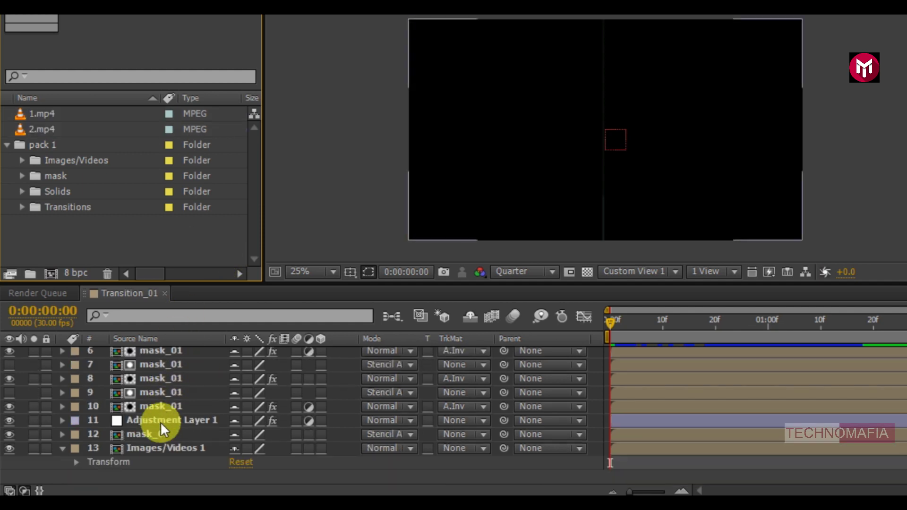
pyautogui.click(159, 450)
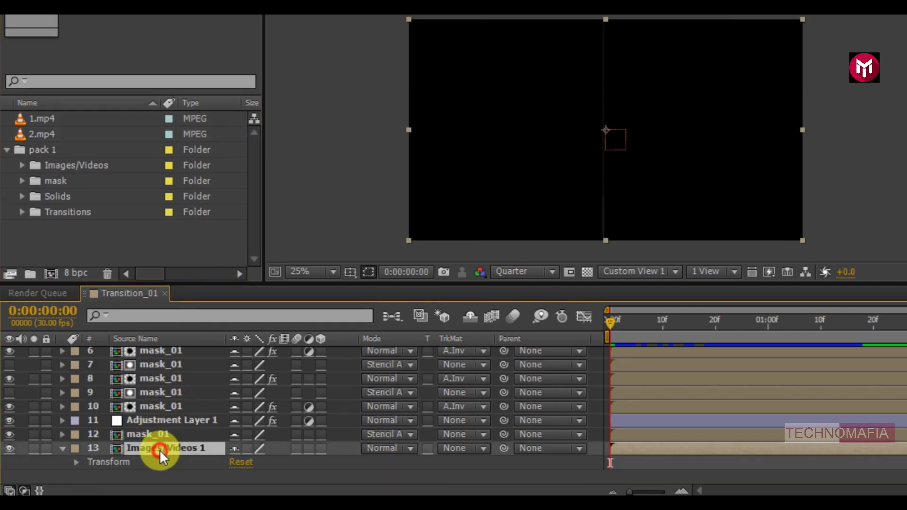
pyautogui.doubleClick(160, 450)
pyautogui.moveTo(33, 116); pyautogui.dragTo(138, 368)
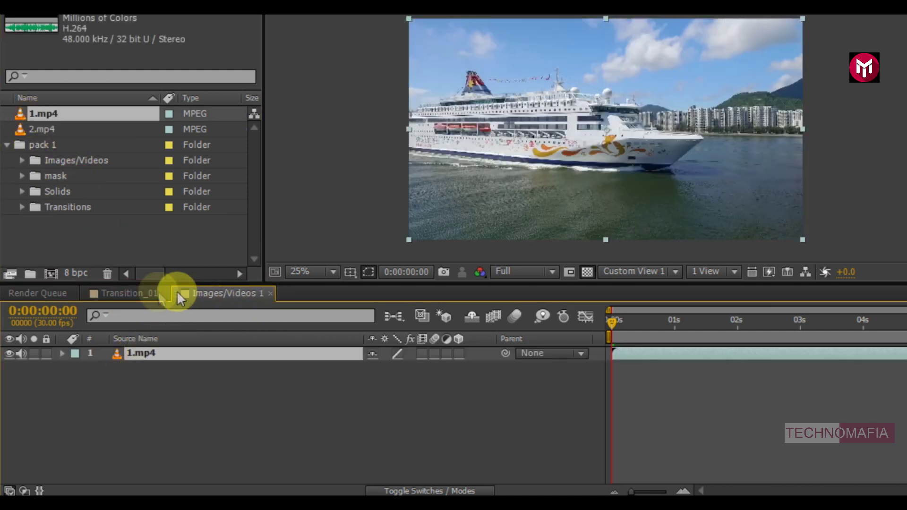
# Preview Transition_01 over the ship clip, then select Color Controller at frame 0:00:00:16.
pyautogui.click(138, 292)
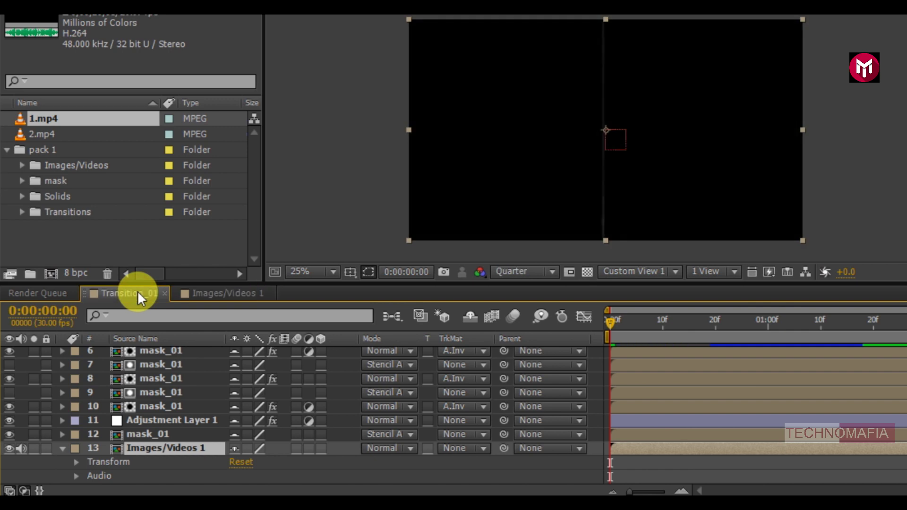
pyautogui.press('space')
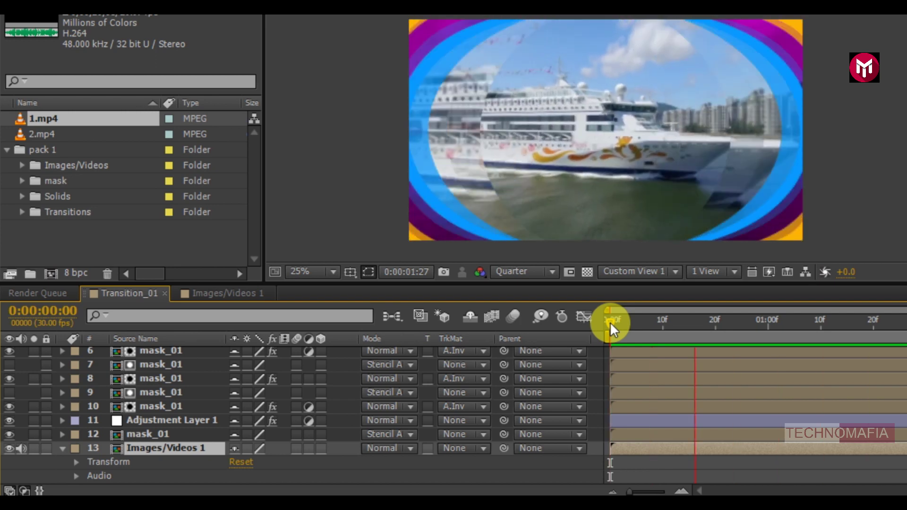
pyautogui.click(611, 322)
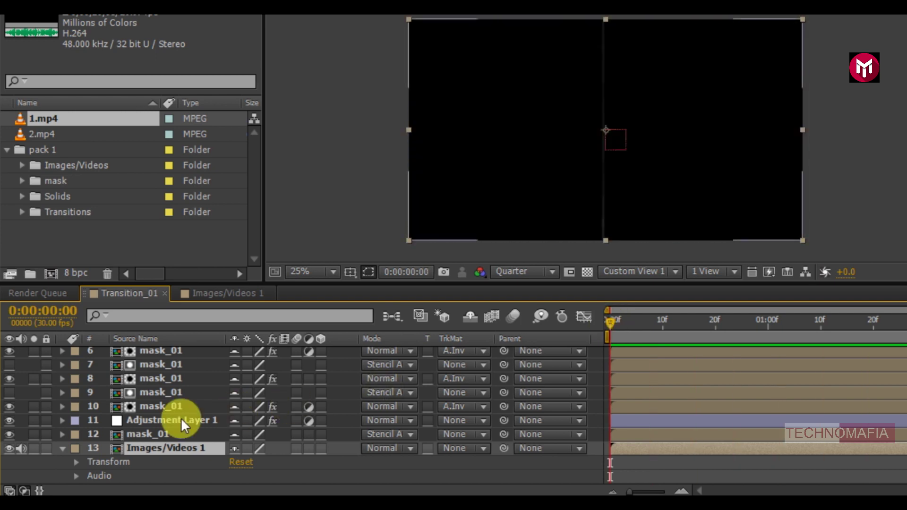
pyautogui.scroll(3, 180, 418)
pyautogui.click(183, 353)
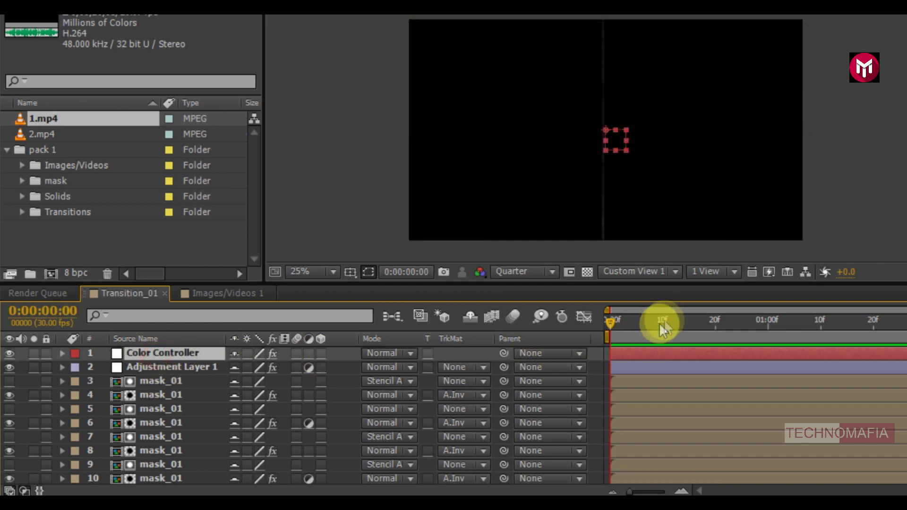
pyautogui.click(691, 320)
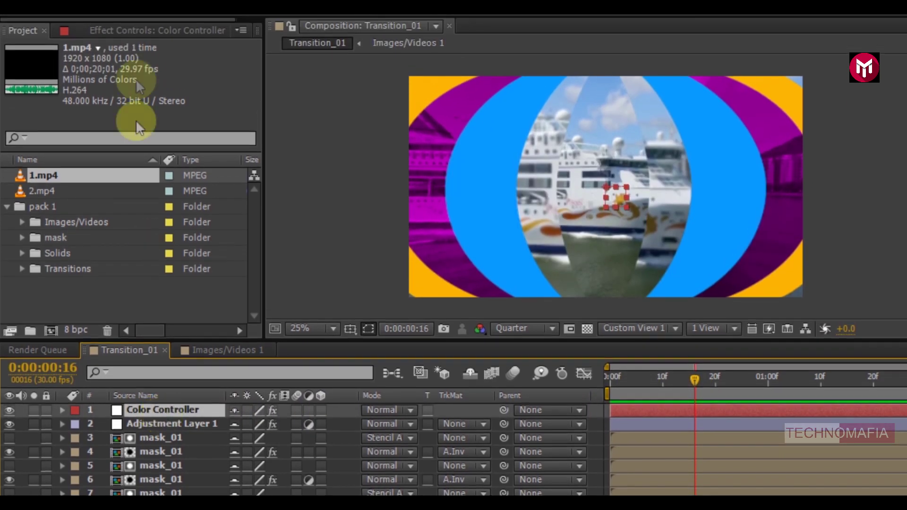
# Set the Color Controller's Color_01 to the darker gold 7D5B08.
pyautogui.click(141, 31)
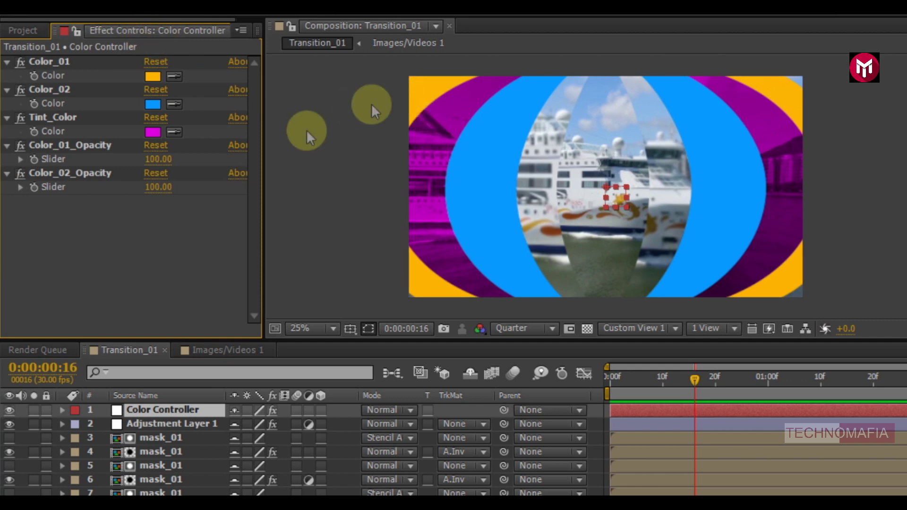
pyautogui.click(153, 76)
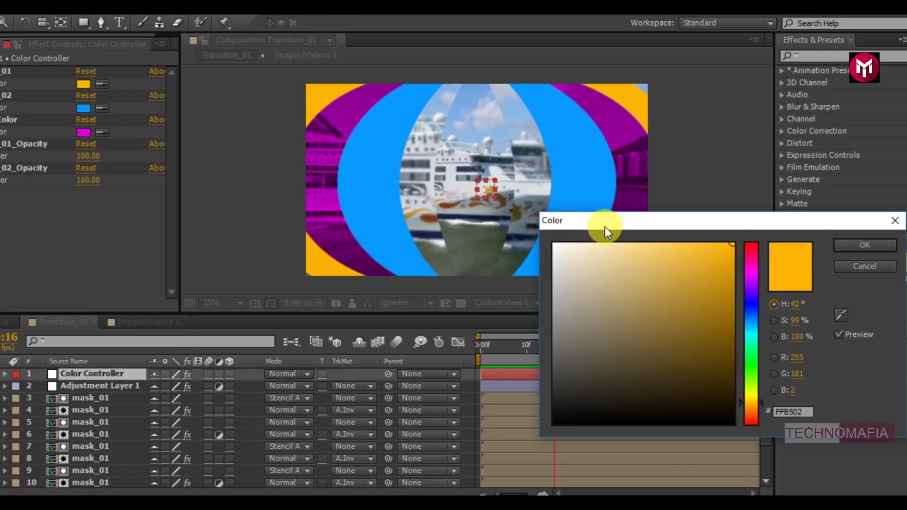
pyautogui.click(722, 335)
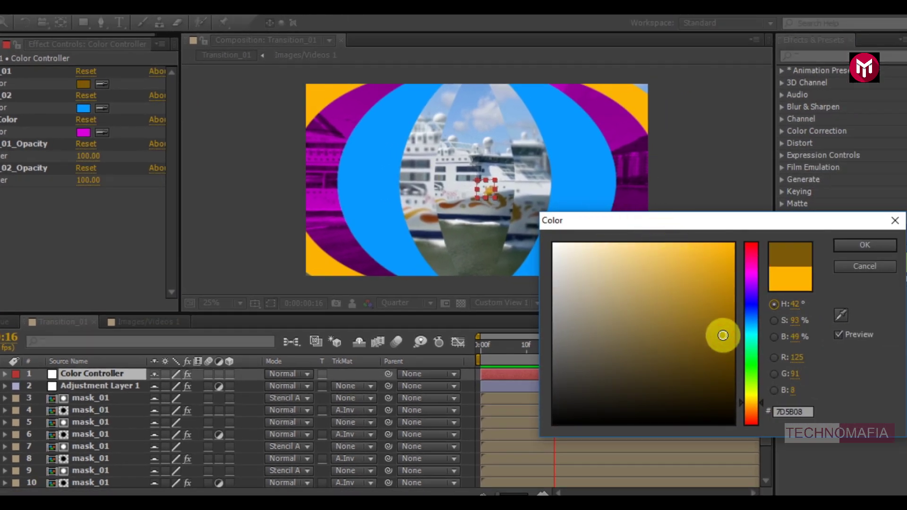
pyautogui.click(852, 246)
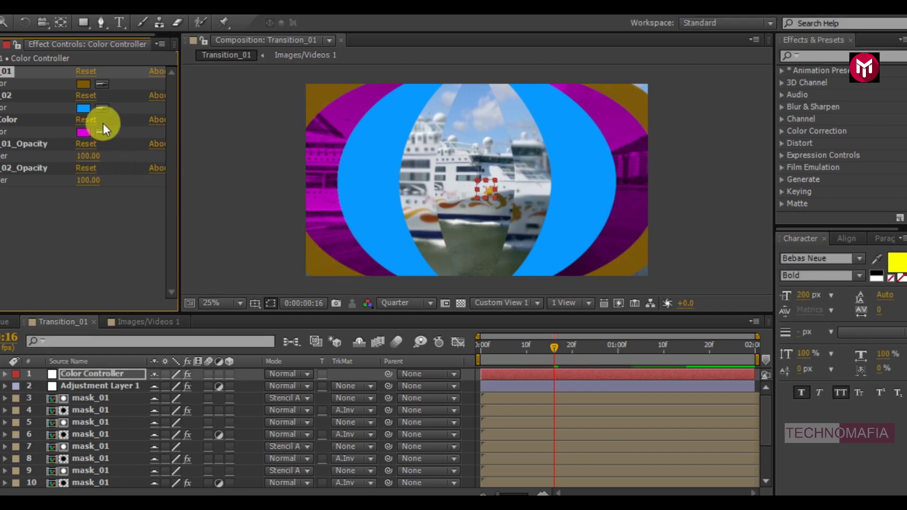
# Change Color_02 from blue to the bright green 6BFF67.
pyautogui.click(82, 109)
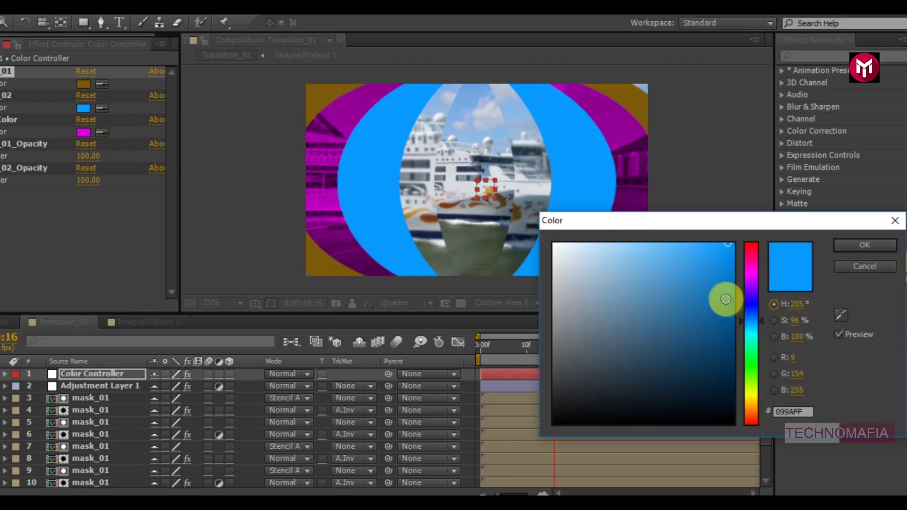
pyautogui.click(750, 366)
pyautogui.click(660, 243)
pyautogui.click(852, 246)
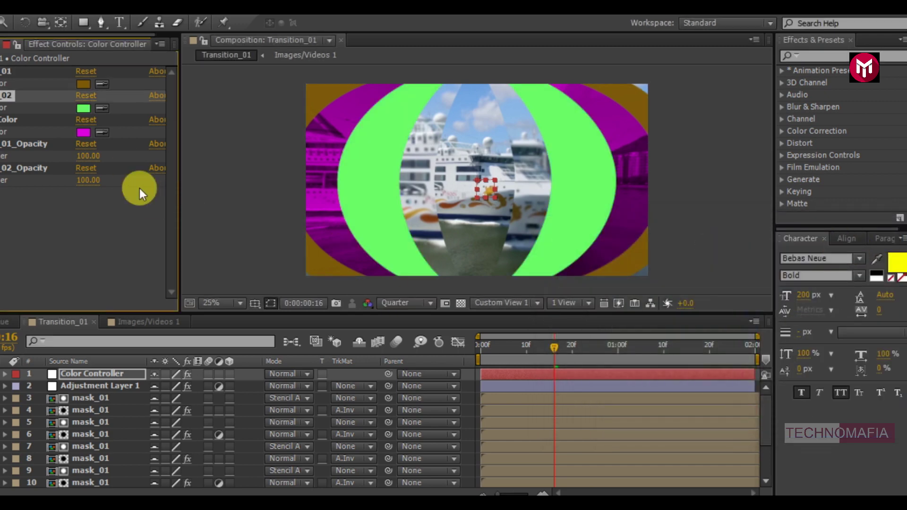
# Set Tint_Color to the lighter pink F470F6.
pyautogui.click(86, 135)
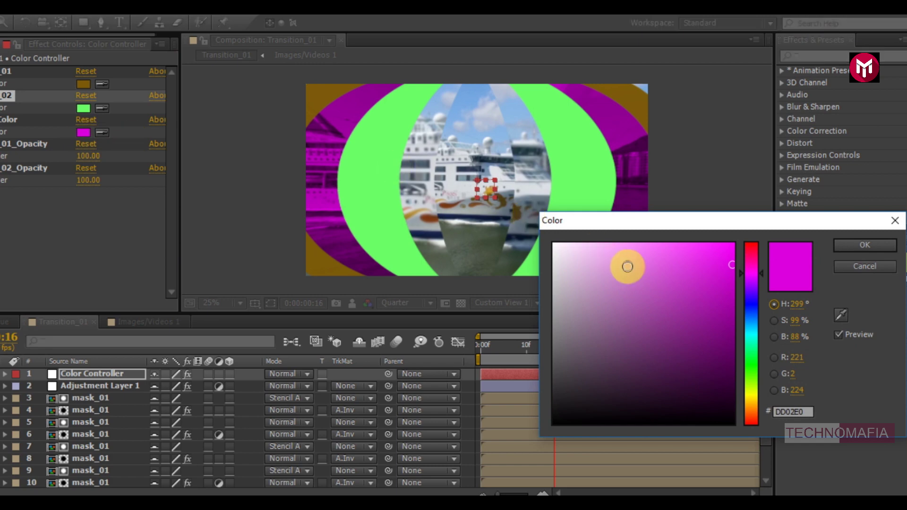
pyautogui.click(627, 255)
pyautogui.moveTo(628, 254); pyautogui.dragTo(651, 249)
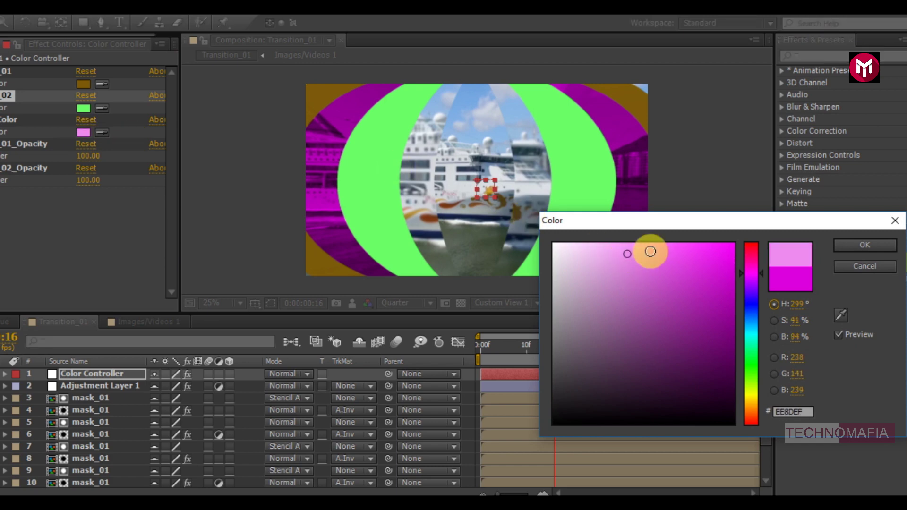
pyautogui.click(854, 247)
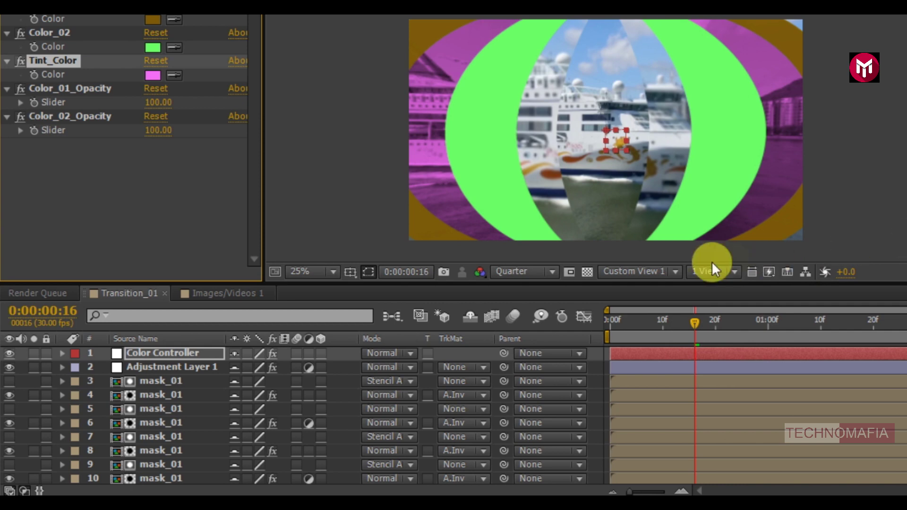
# Move Transition_01 to frame 0, collapse Images/Videos 1, and show Composition Settings.
pyautogui.click(612, 325)
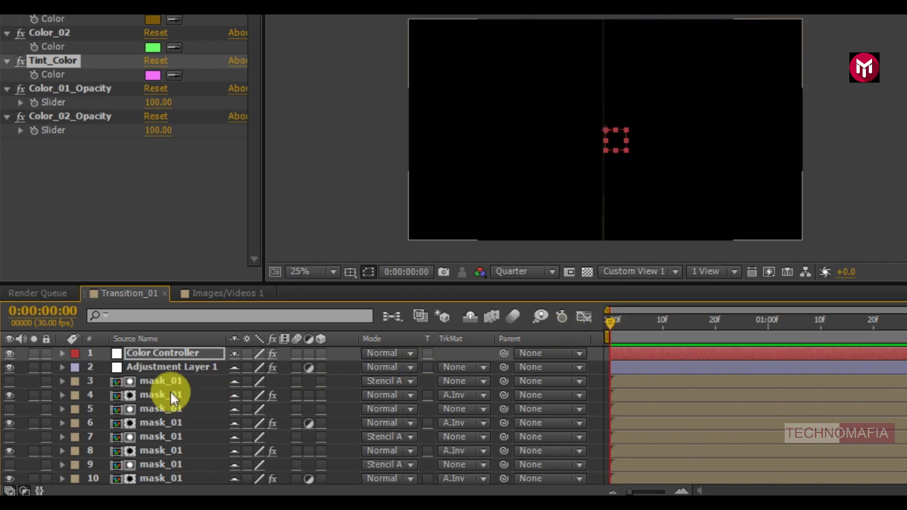
pyautogui.scroll(-5, 170, 398)
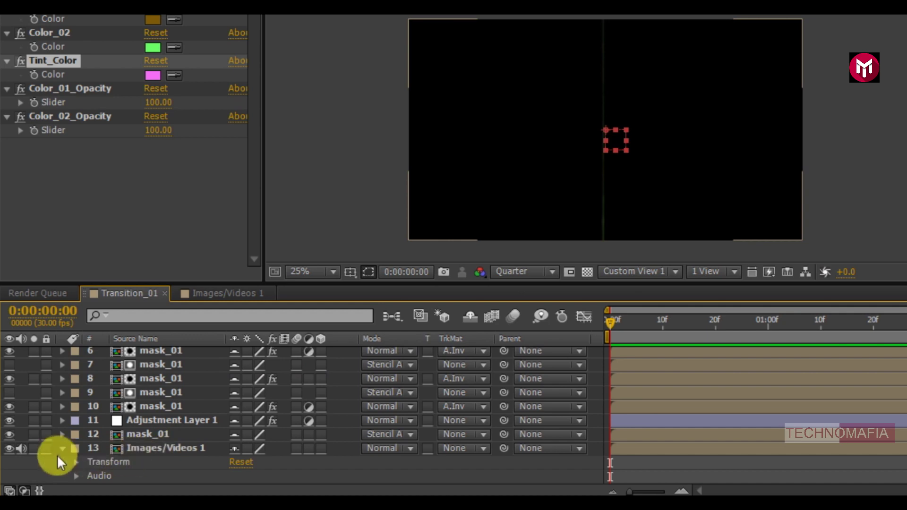
pyautogui.click(62, 448)
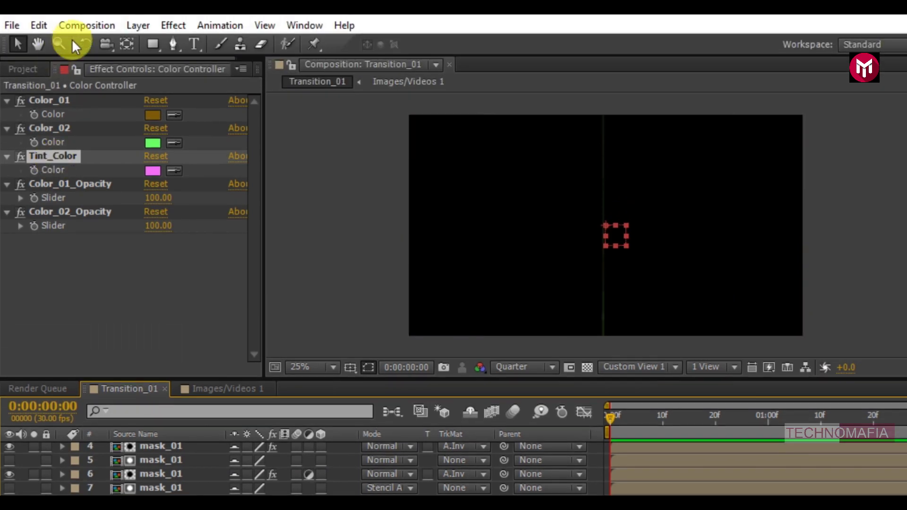
pyautogui.click(79, 23)
pyautogui.click(111, 68)
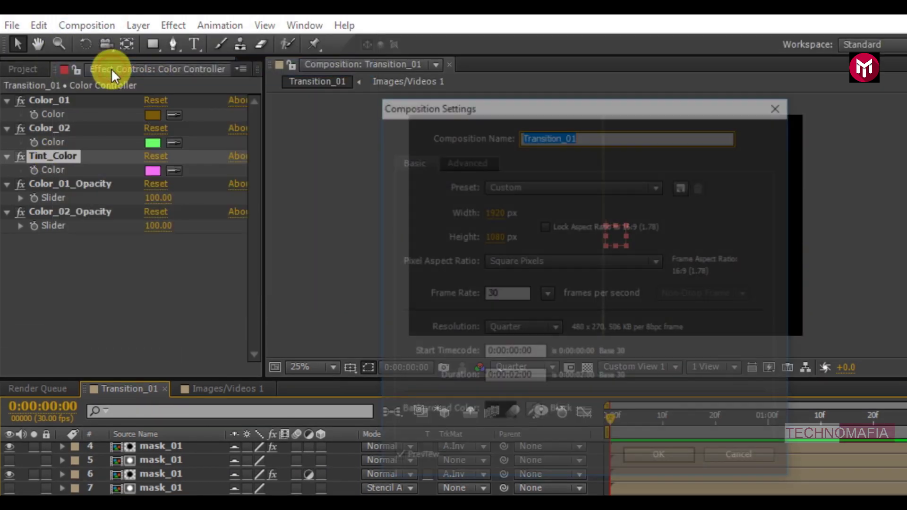
# Change Transition_01's duration to 0:00:05:00 and preview the longer composition.
pyautogui.click(517, 377)
pyautogui.press('BackSpace')
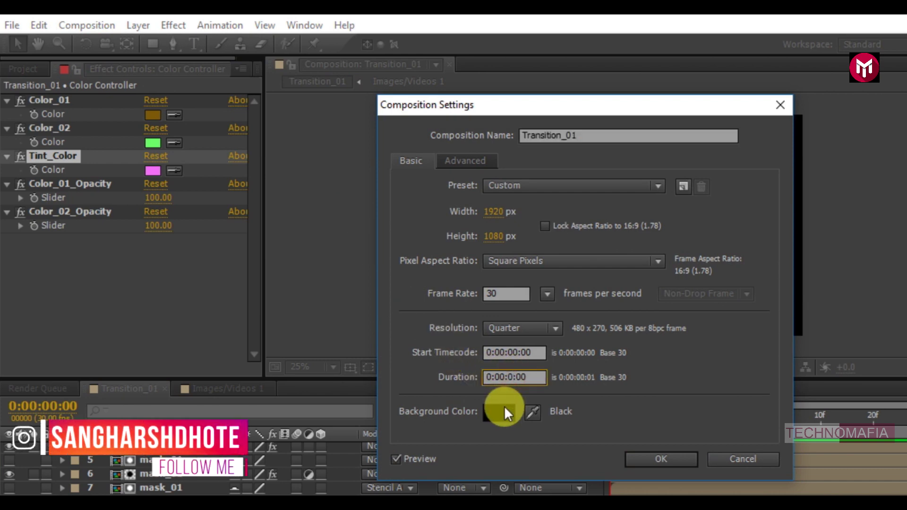
pyautogui.write('5')
pyautogui.click(637, 457)
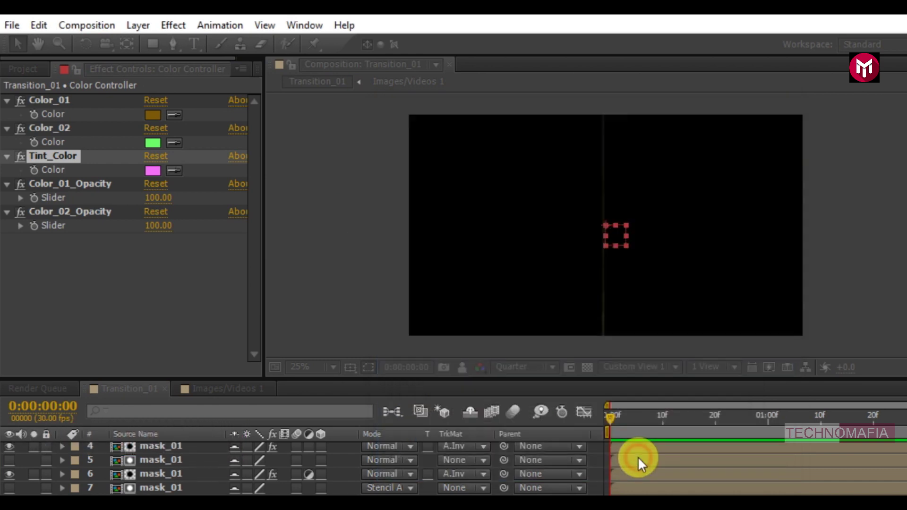
pyautogui.click(586, 488)
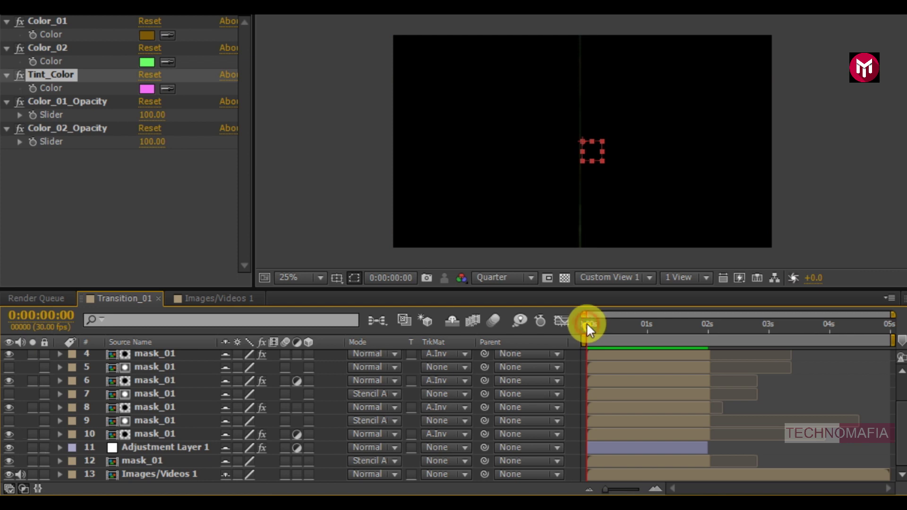
pyautogui.press('KP_0')
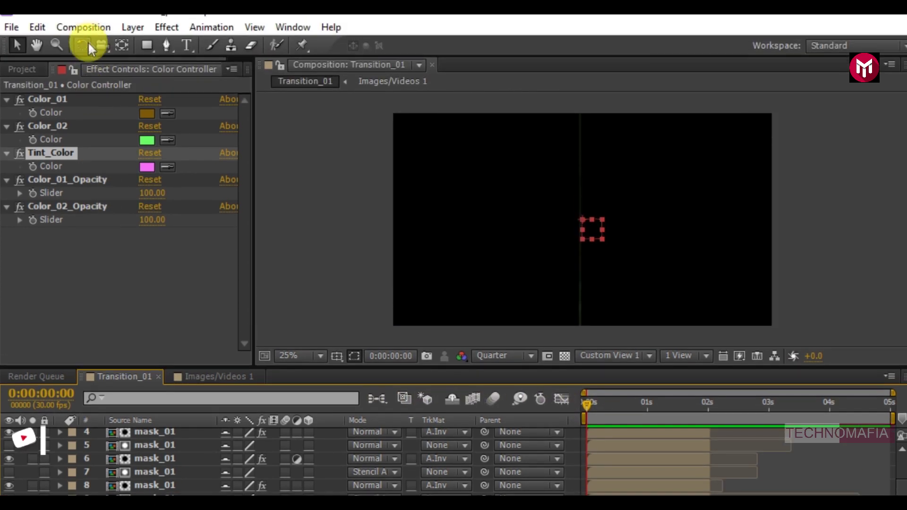
pyautogui.click(83, 27)
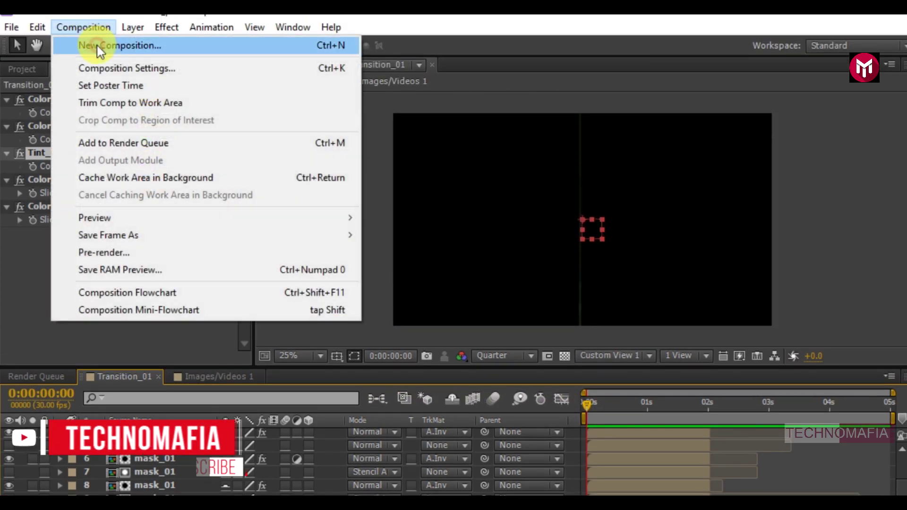
# Create a new composition named Project with a 0:00:10:00 duration.
pyautogui.click(94, 44)
pyautogui.write('Project')
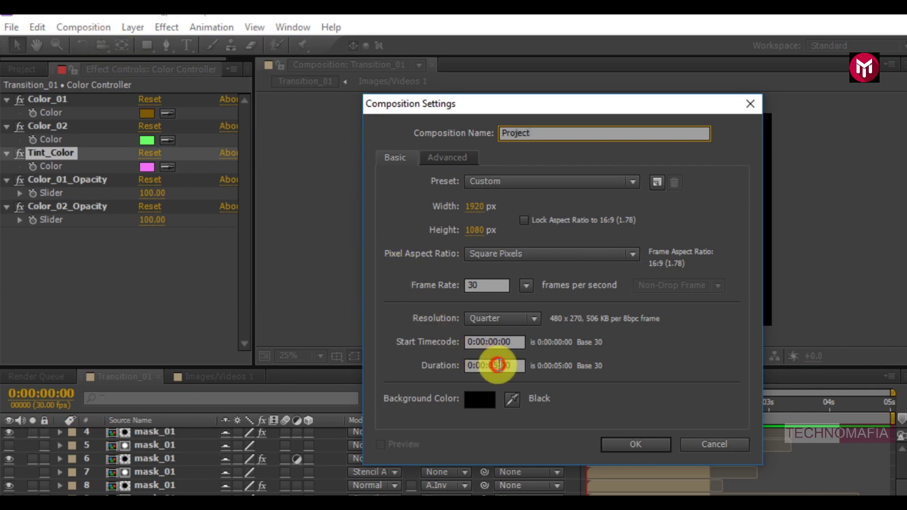
pyautogui.click(498, 364)
pyautogui.press('BackSpace')
pyautogui.press('BackSpace')
pyautogui.write('10')
pyautogui.click(636, 444)
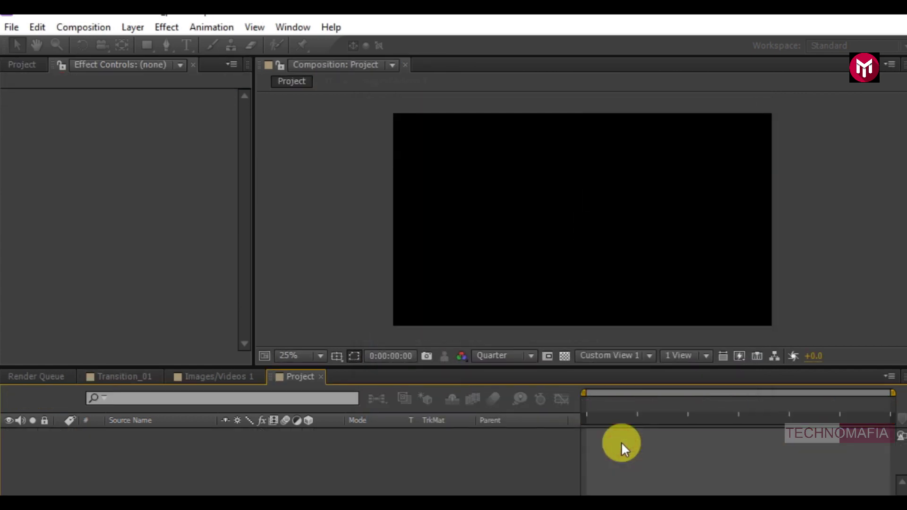
# Drag Transition_01, then Transition_02 above it, into the Project timeline.
pyautogui.click(10, 66)
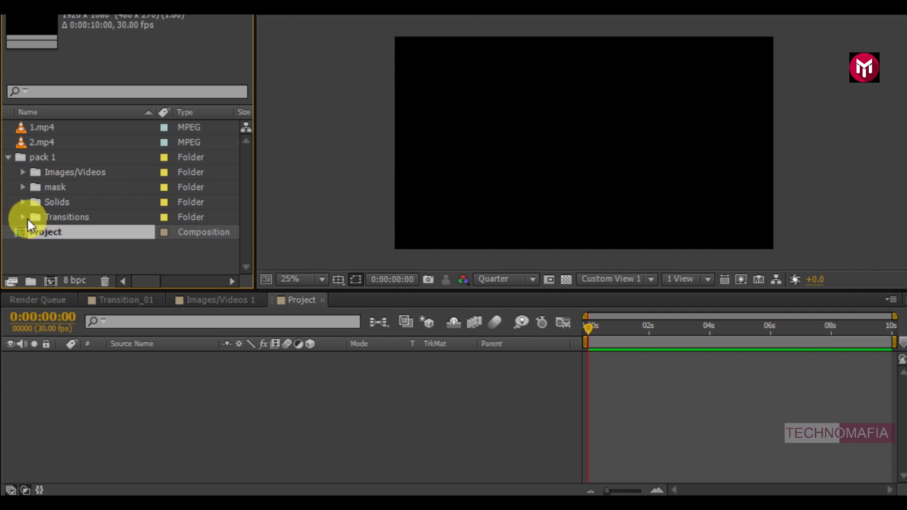
pyautogui.click(22, 293)
pyautogui.moveTo(68, 142); pyautogui.dragTo(107, 382)
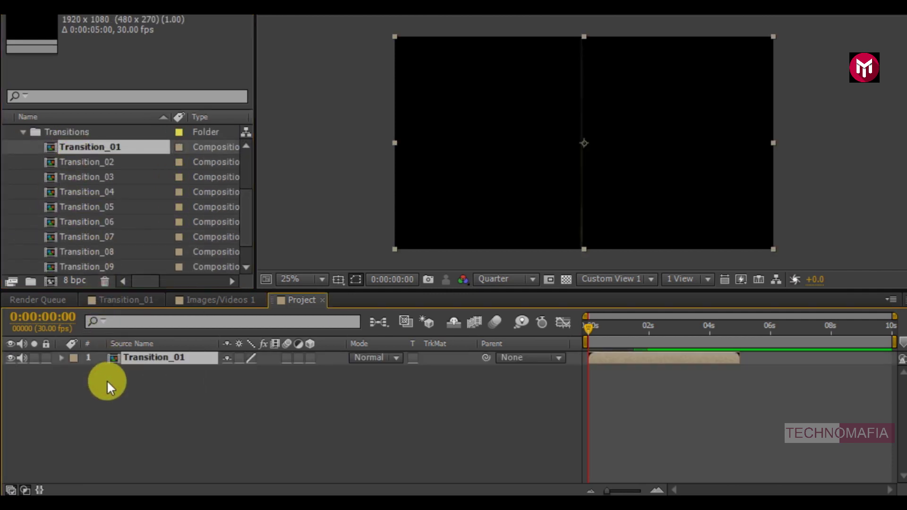
pyautogui.click(78, 163)
pyautogui.moveTo(79, 162); pyautogui.dragTo(140, 351)
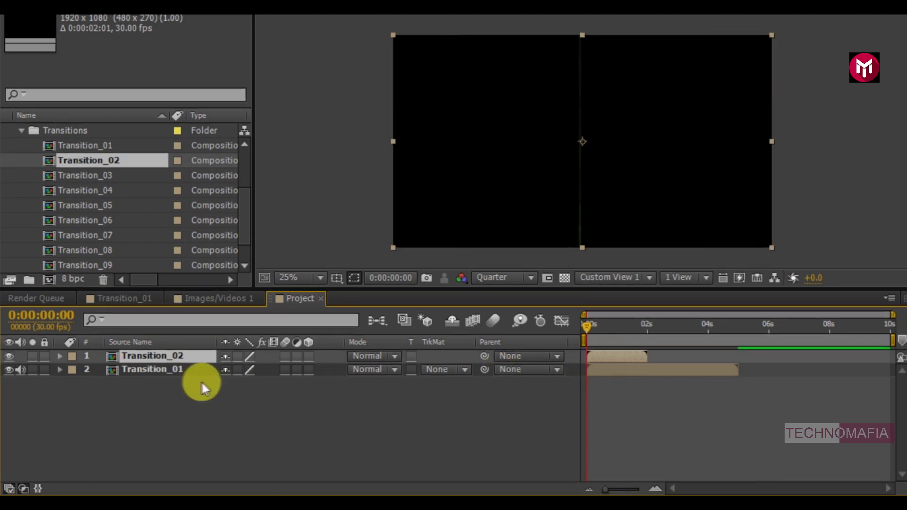
# Place the beach clip 2.mp4 inside Transition_02's Images/Videos 2 placeholder.
pyautogui.doubleClick(163, 356)
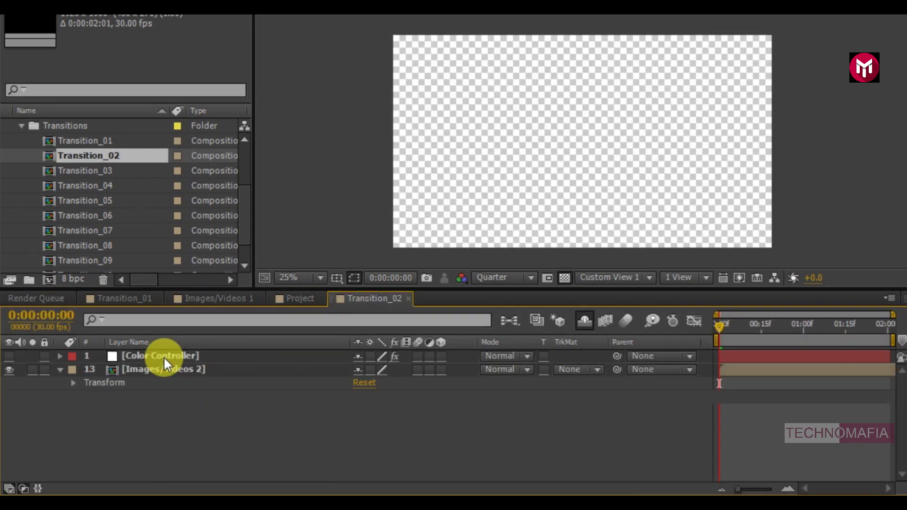
pyautogui.doubleClick(166, 370)
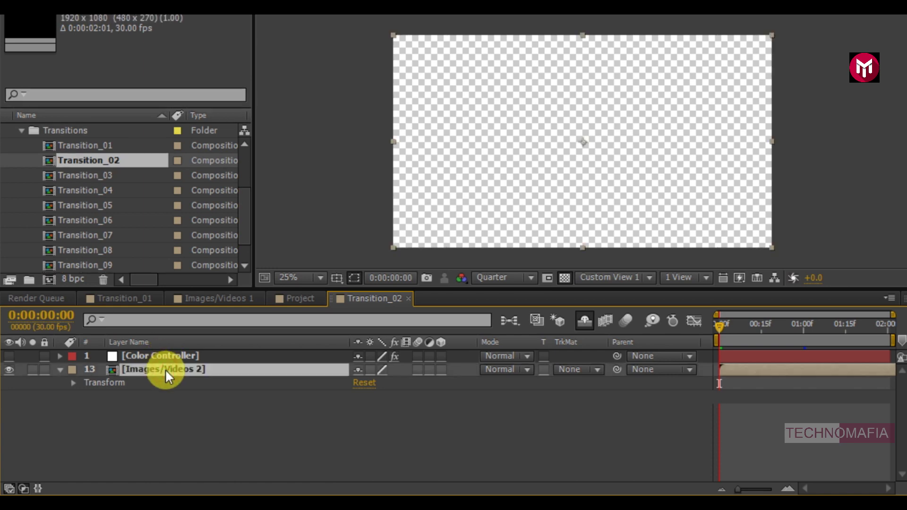
pyautogui.scroll(3, 41, 189)
pyautogui.click(39, 151)
pyautogui.click(39, 141)
pyautogui.moveTo(40, 141); pyautogui.dragTo(129, 384)
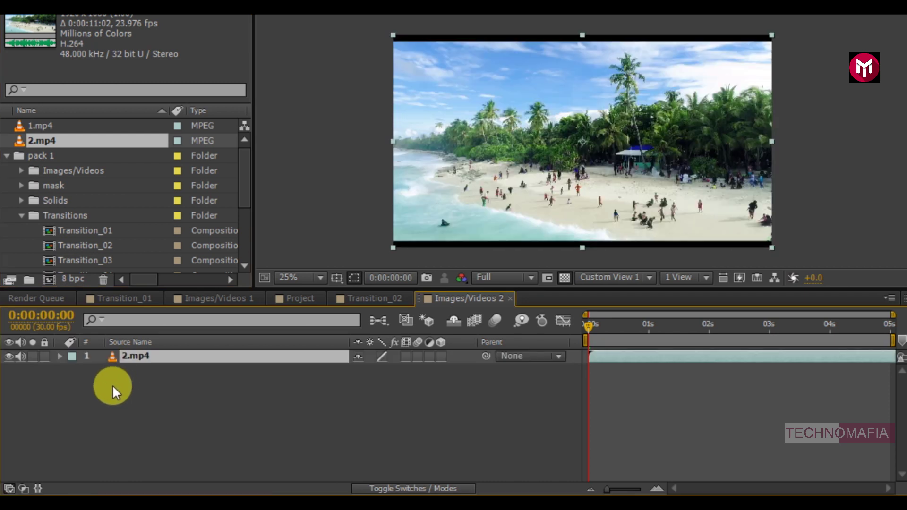
# Scale 2.mp4 to 105%, then return to the Transition_02 composition.
pyautogui.press('s')
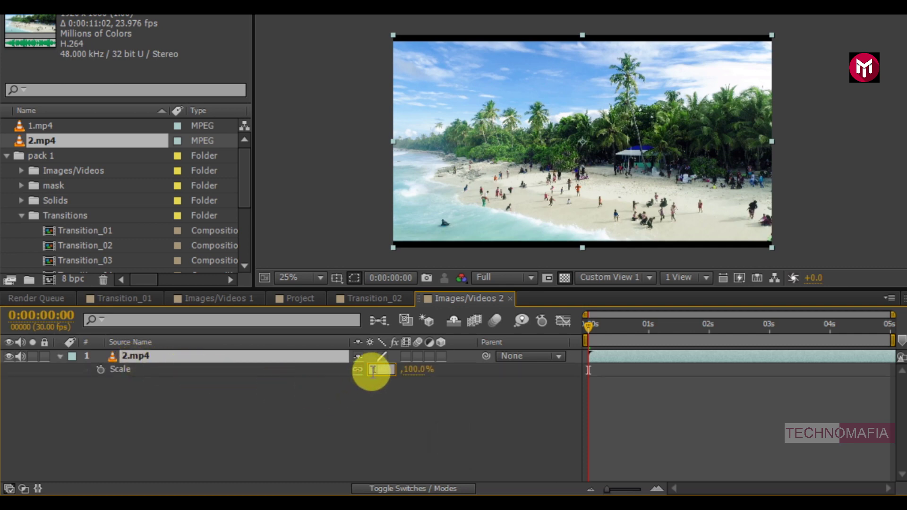
pyautogui.press('Return')
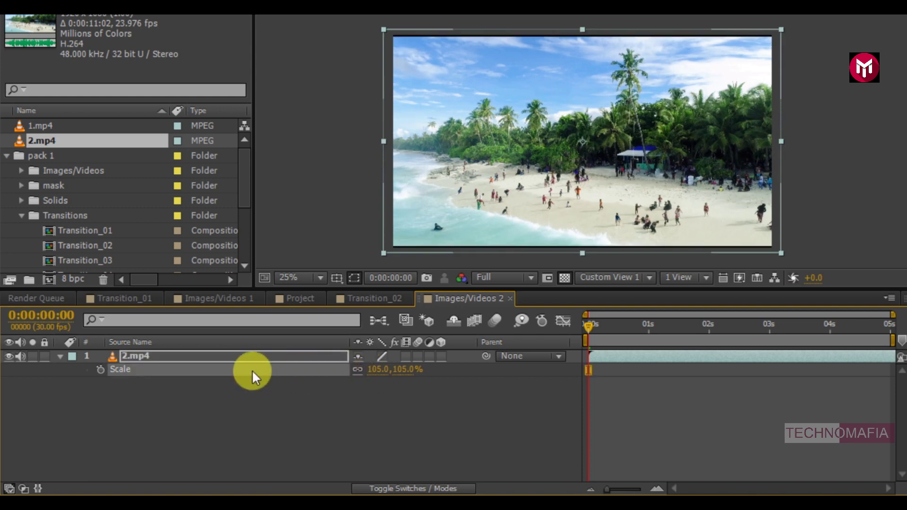
pyautogui.click(59, 357)
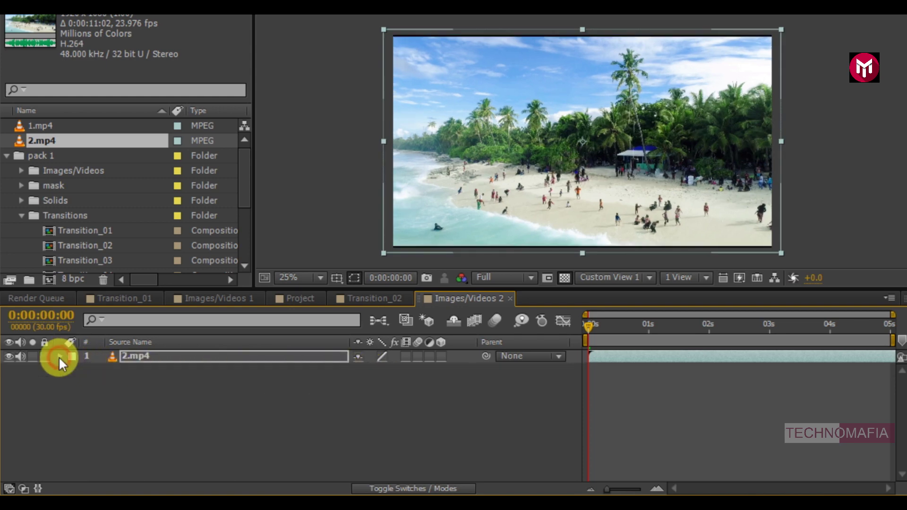
pyautogui.click(371, 302)
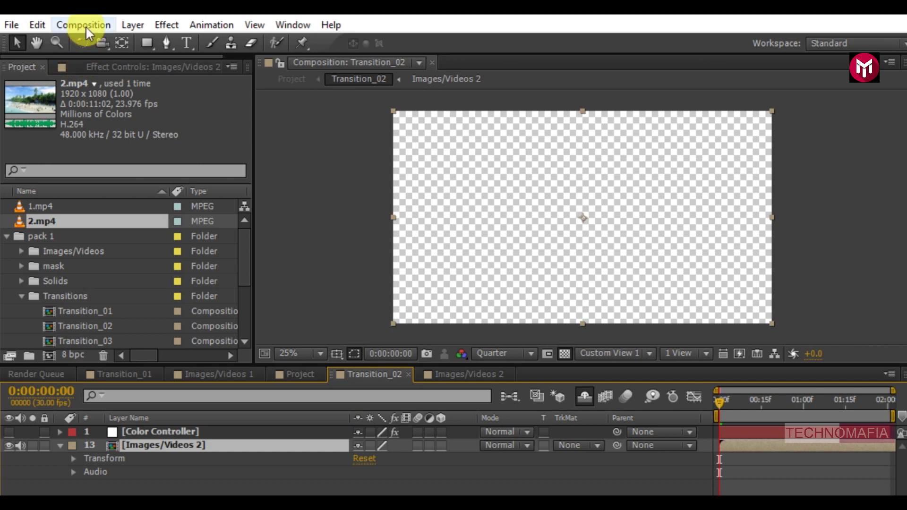
# Change the Transition_02 composition duration to 0:00:05:01 in Composition Settings.
pyautogui.click(86, 25)
pyautogui.click(108, 68)
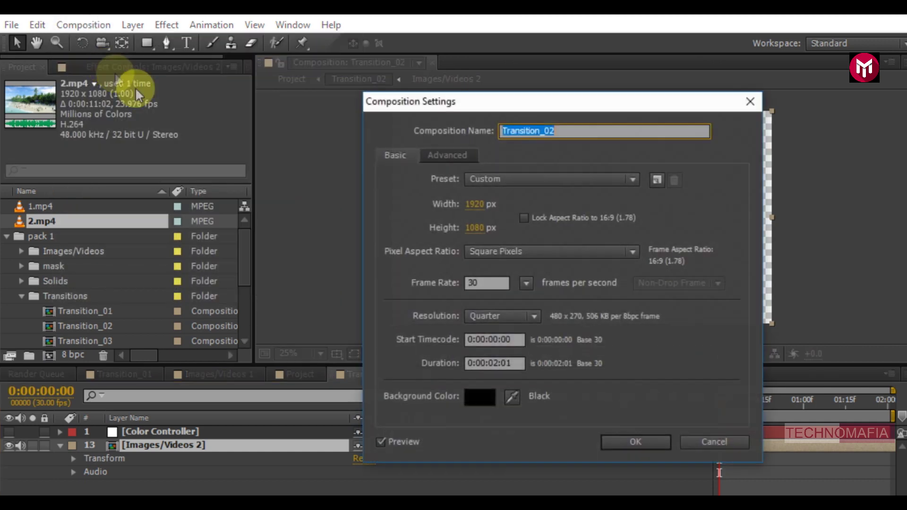
pyautogui.click(498, 363)
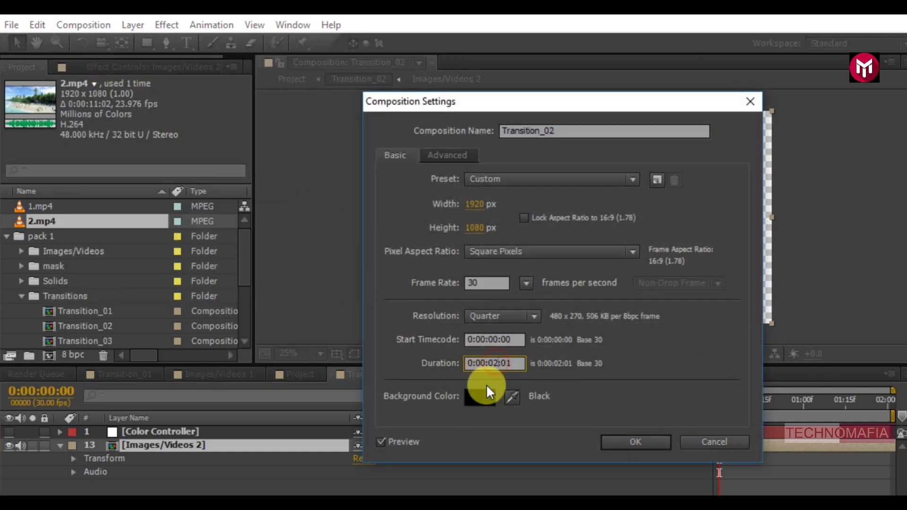
pyautogui.write('5')
pyautogui.click(607, 440)
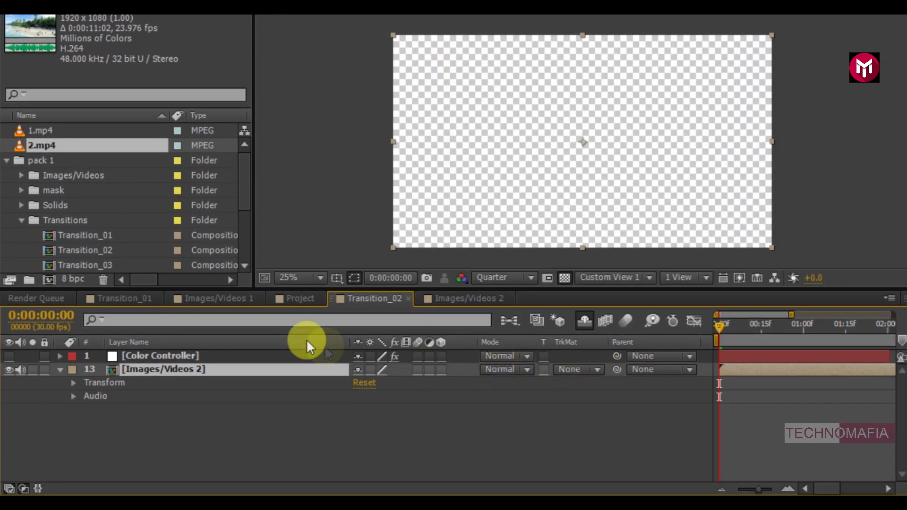
# In the Project comp, move the Transition_02 layer to start around 0:00:04:10, overlapping Transition_01.
pyautogui.click(300, 297)
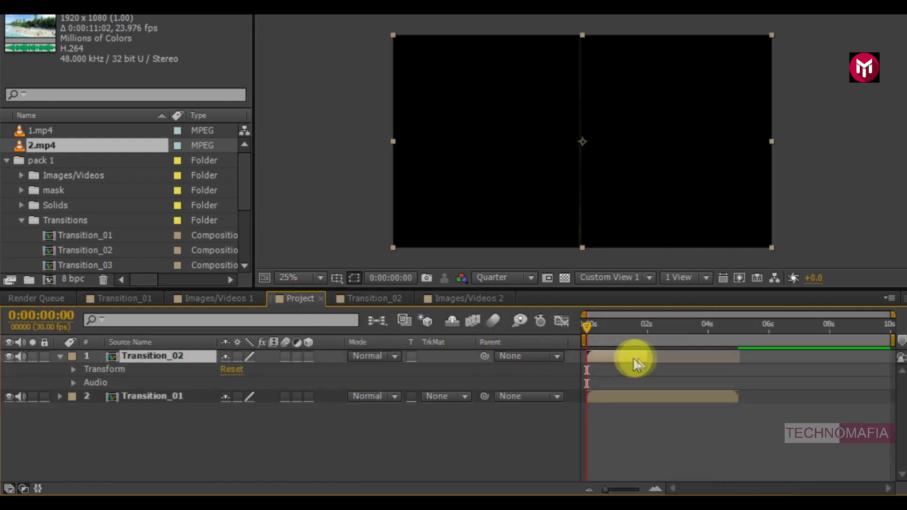
pyautogui.click(744, 355)
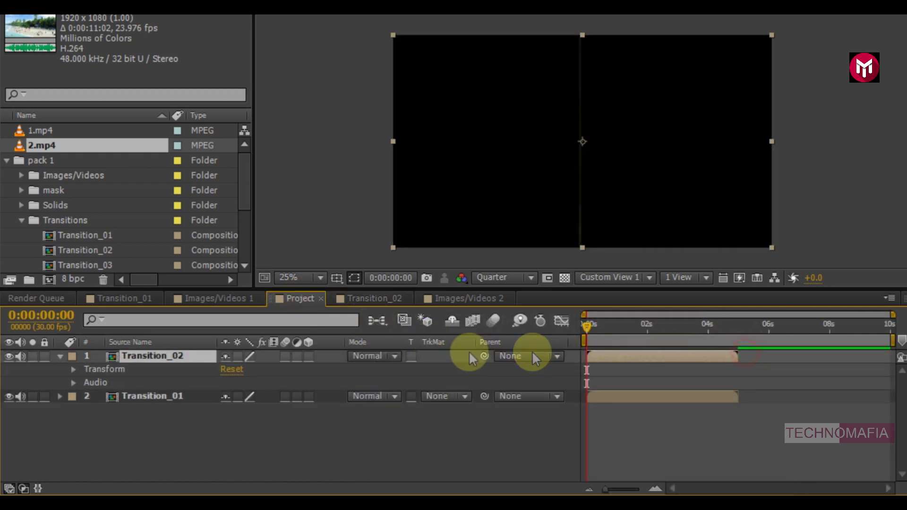
pyautogui.click(59, 357)
pyautogui.moveTo(607, 356); pyautogui.dragTo(722, 355)
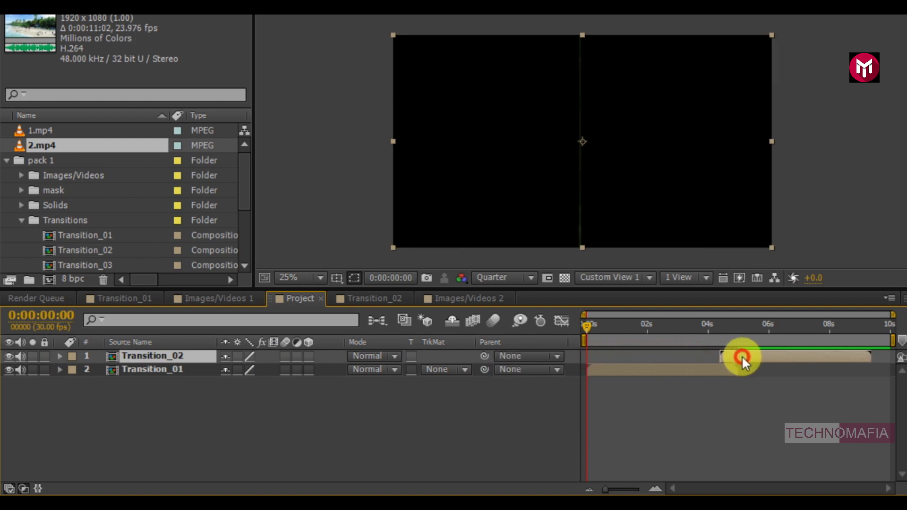
pyautogui.click(721, 325)
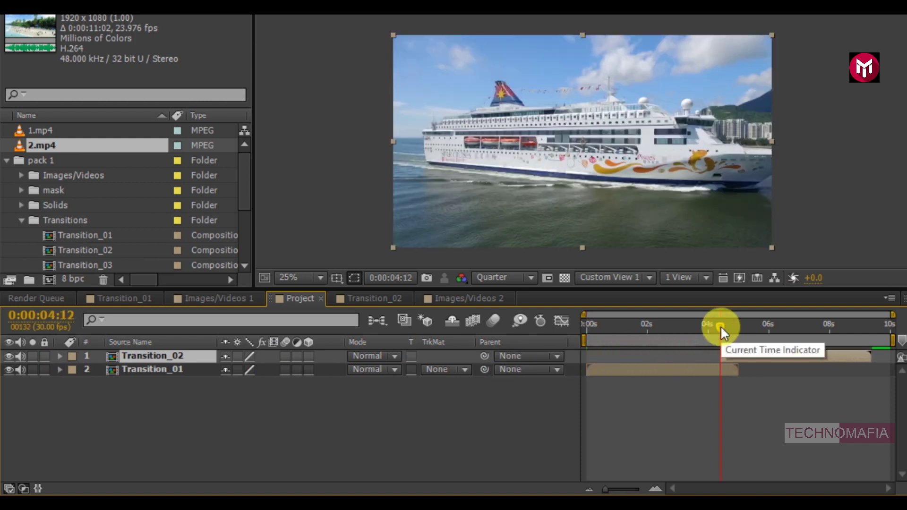
pyautogui.click(655, 489)
pyautogui.click(655, 489)
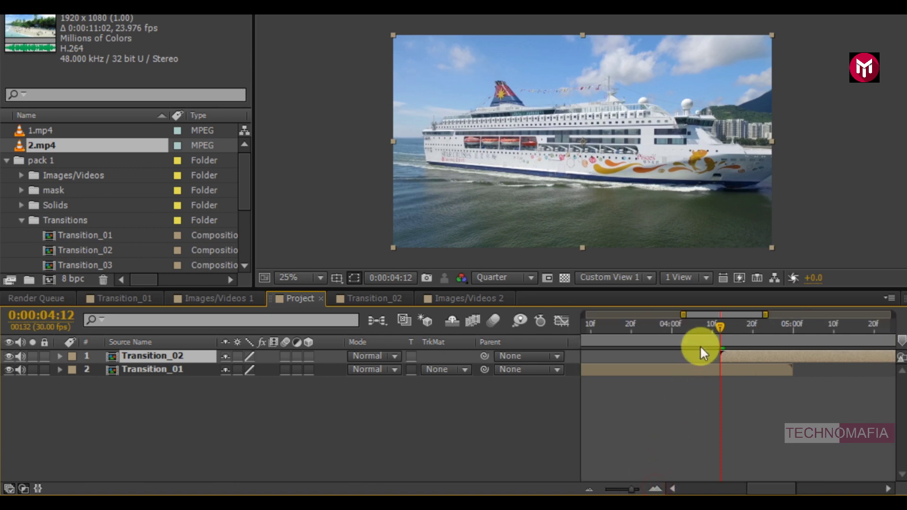
pyautogui.click(711, 326)
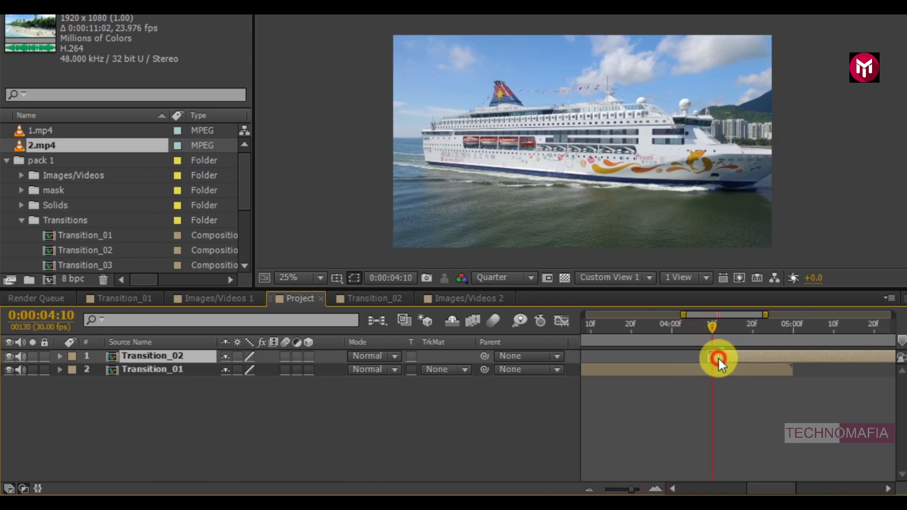
pyautogui.click(719, 356)
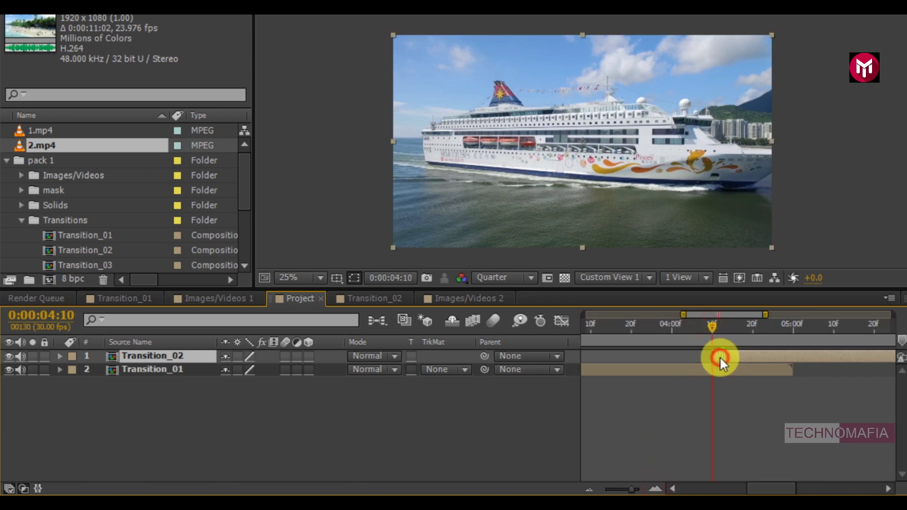
# End the work area at Transition_02's out point and preview from the start.
pyautogui.click(591, 489)
pyautogui.click(591, 489)
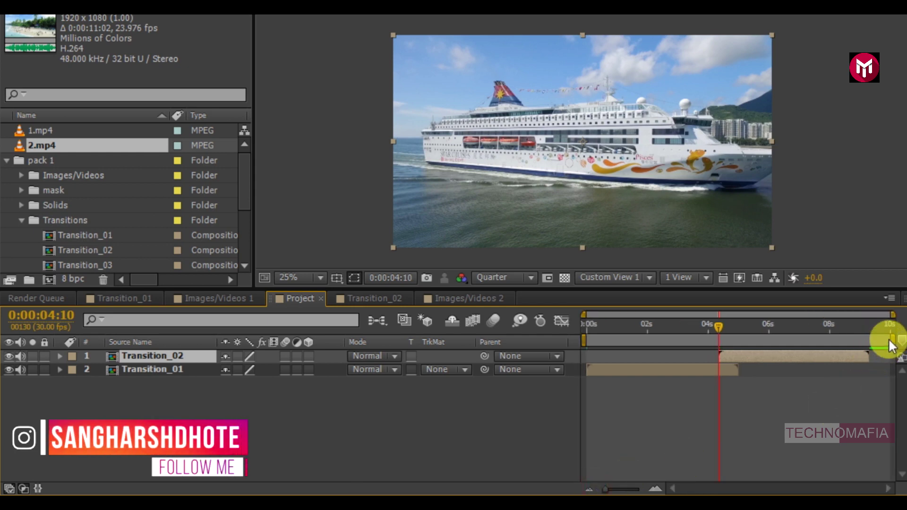
pyautogui.moveTo(893, 339); pyautogui.dragTo(872, 343)
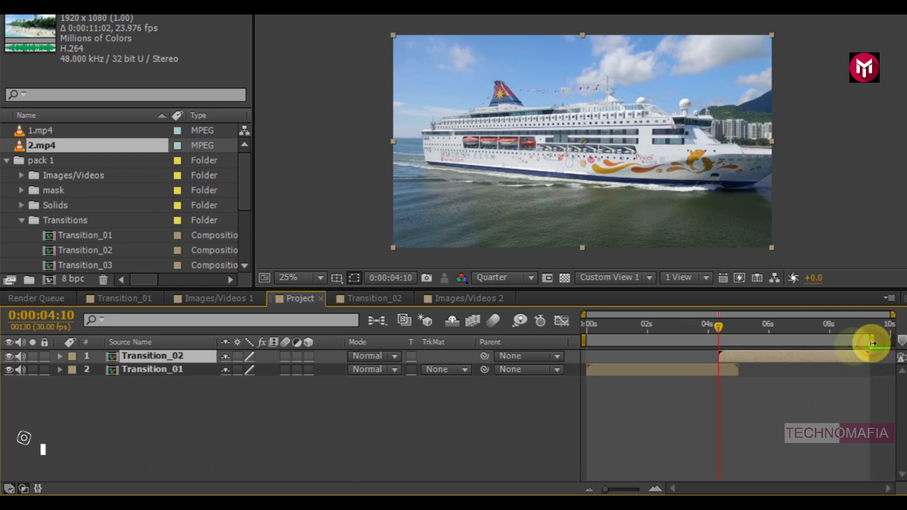
pyautogui.click(588, 325)
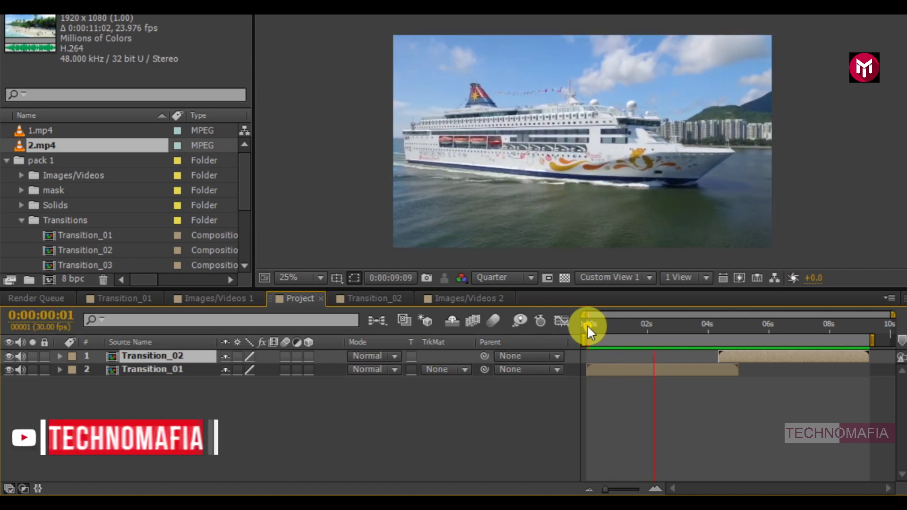
pyautogui.click(591, 325)
pyautogui.moveTo(591, 324); pyautogui.dragTo(583, 330)
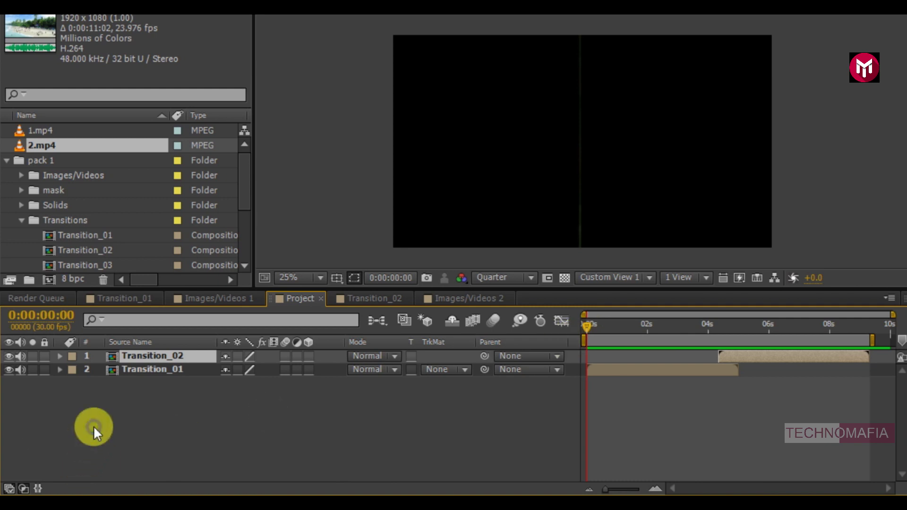
# Add a black comp-size solid named Frame, then pick the Rectangle mask tool.
pyautogui.rightClick(93, 428)
pyautogui.moveTo(189, 259)
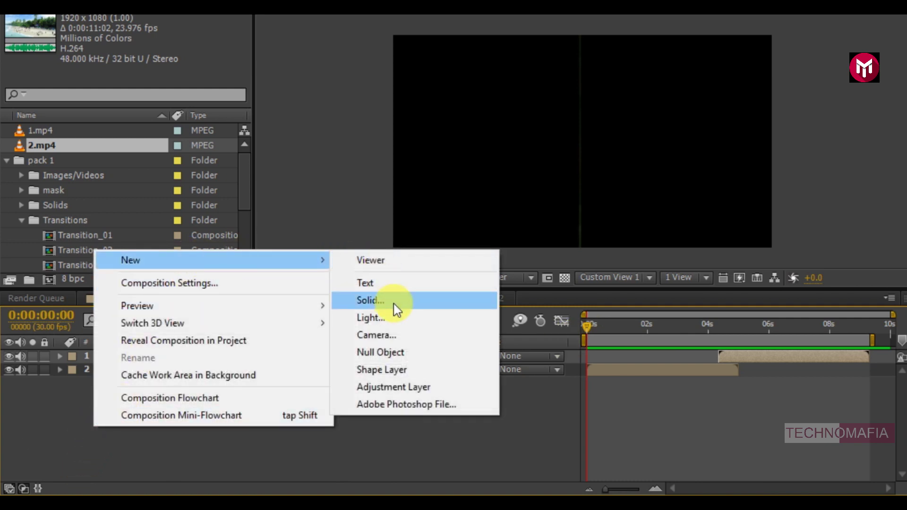
pyautogui.click(393, 304)
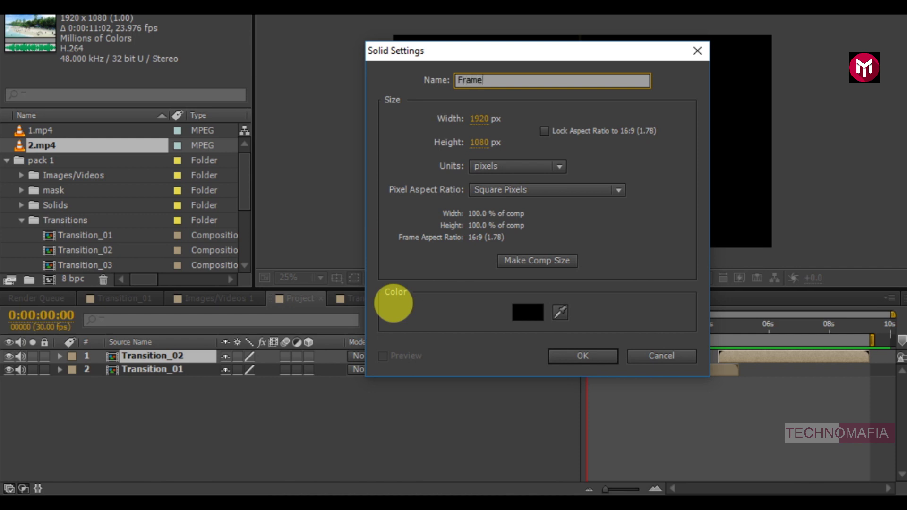
pyautogui.write('Frame')
pyautogui.click(568, 356)
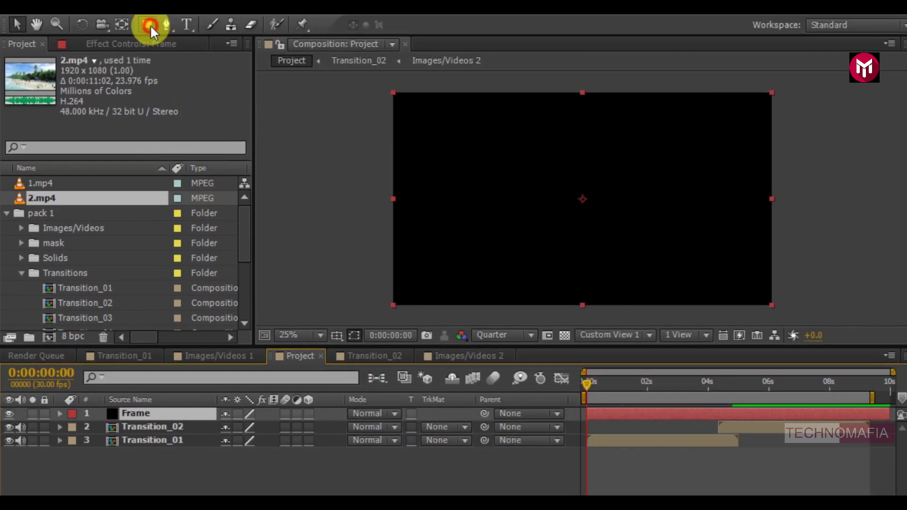
pyautogui.click(147, 25)
pyautogui.click(336, 335)
# With safe guides shown, draw a wide rectangular mask on Frame and set it to Subtract.
pyautogui.click(347, 354)
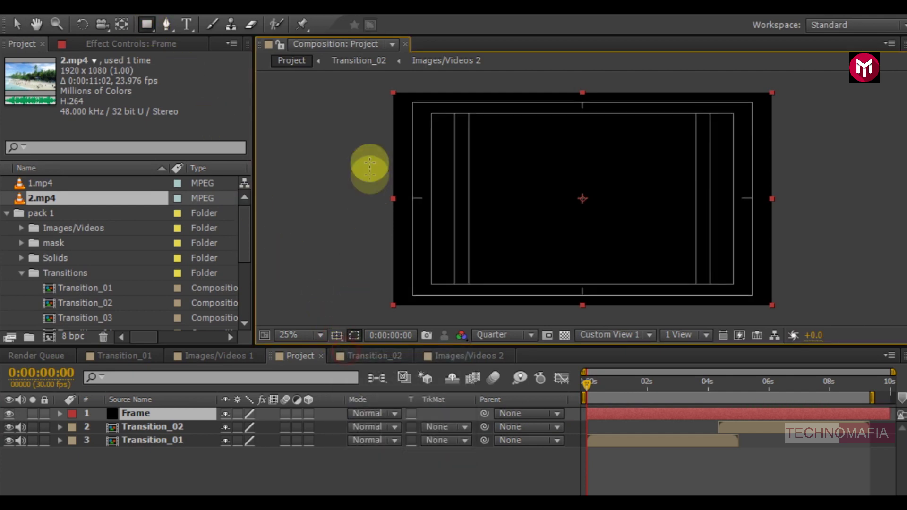
pyautogui.moveTo(363, 102); pyautogui.dragTo(796, 295)
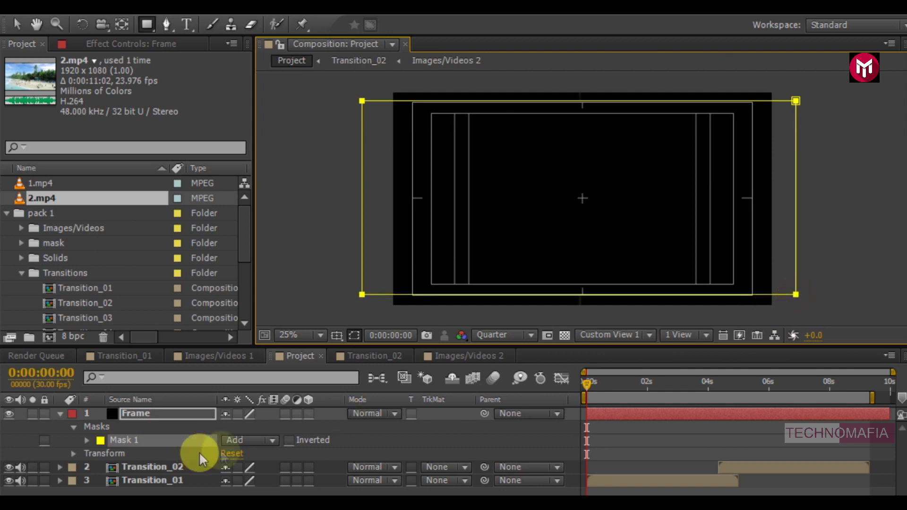
pyautogui.click(245, 440)
pyautogui.click(265, 355)
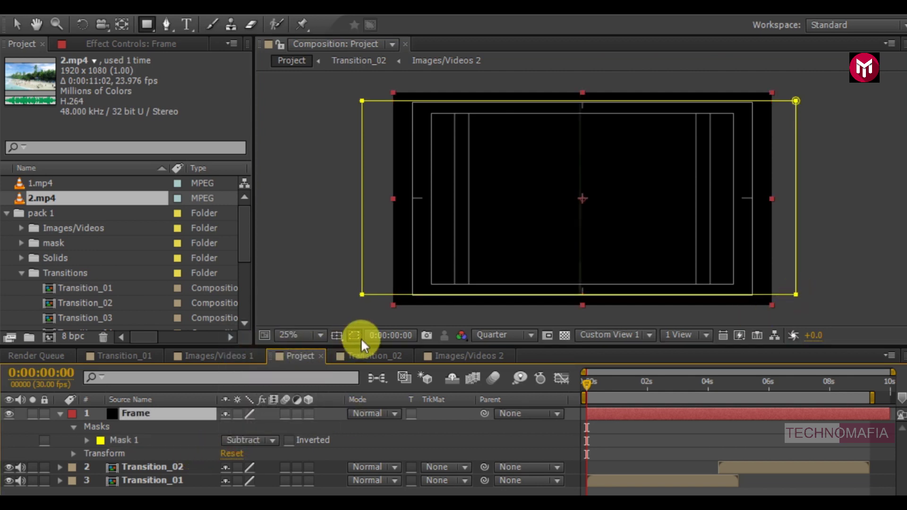
# Hide the Title/Action Safe guides, collapse the Frame layer, and play a preview.
pyautogui.click(336, 335)
pyautogui.click(347, 355)
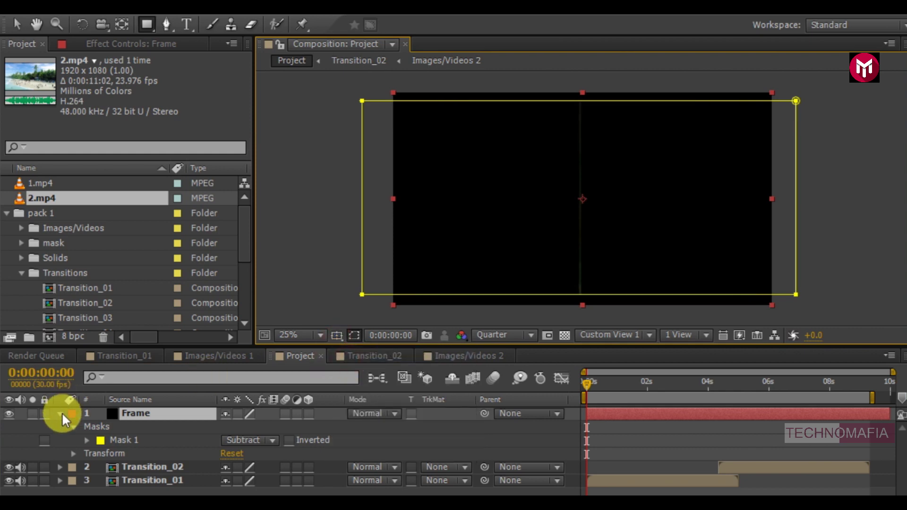
pyautogui.click(61, 415)
pyautogui.press('space')
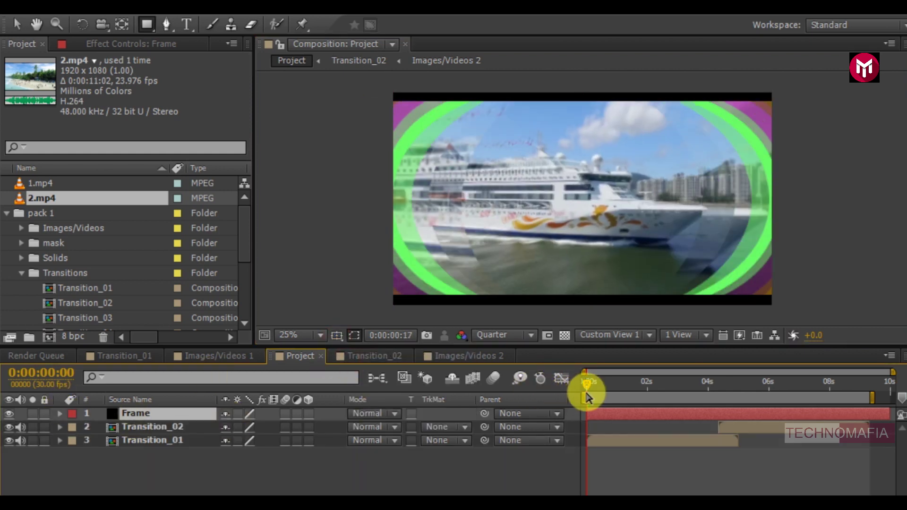